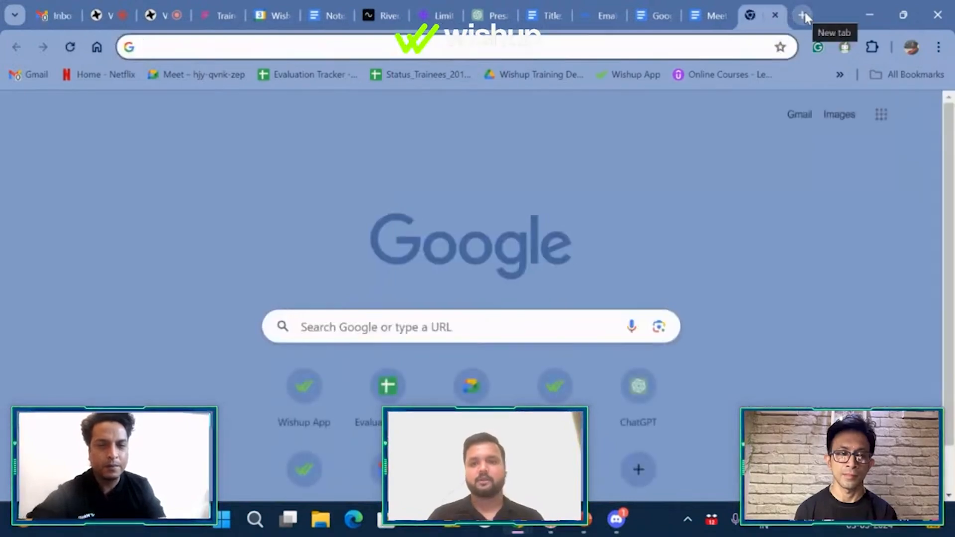
Step: Open the Google apps panel from the Chrome new tab page
left_click(882, 117)
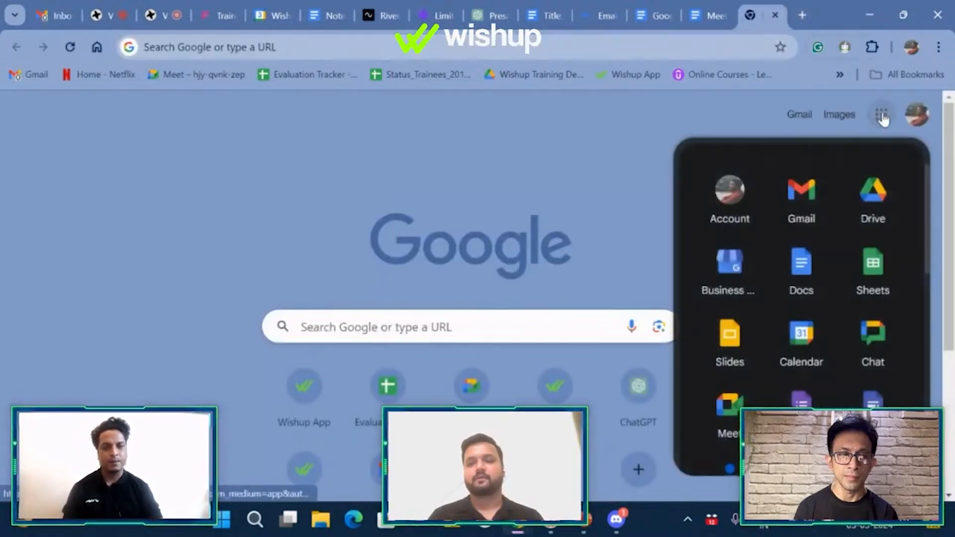
Step: Open Google Docs' template gallery and scroll through the template categories
left_click(803, 269)
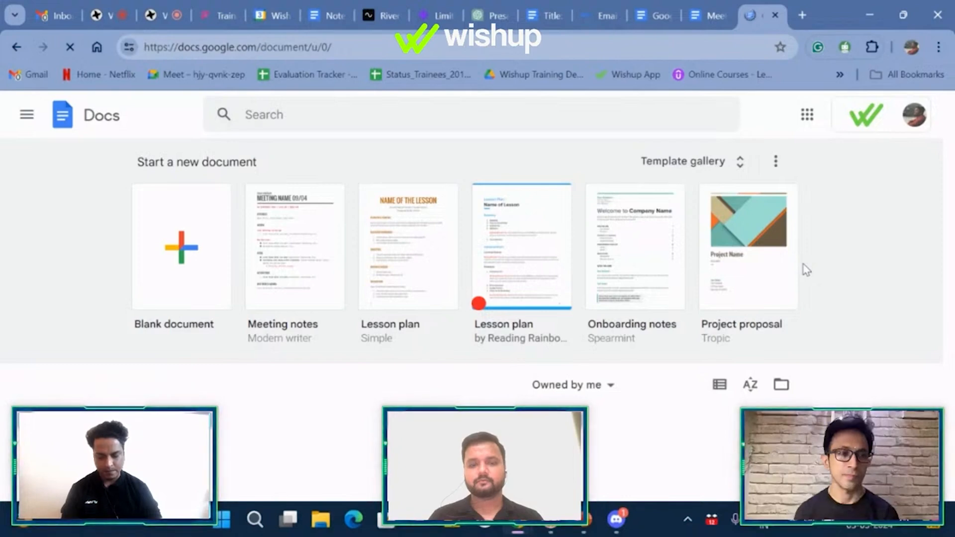
left_click(657, 164)
scroll(657, 164, "down", 2)
scroll(658, 165, "down", 3)
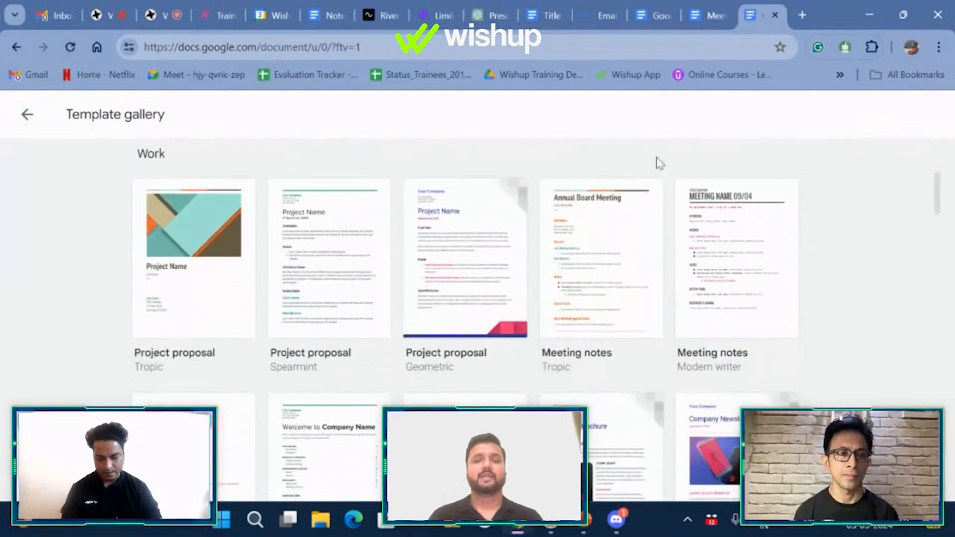
scroll(608, 367, "down", 3)
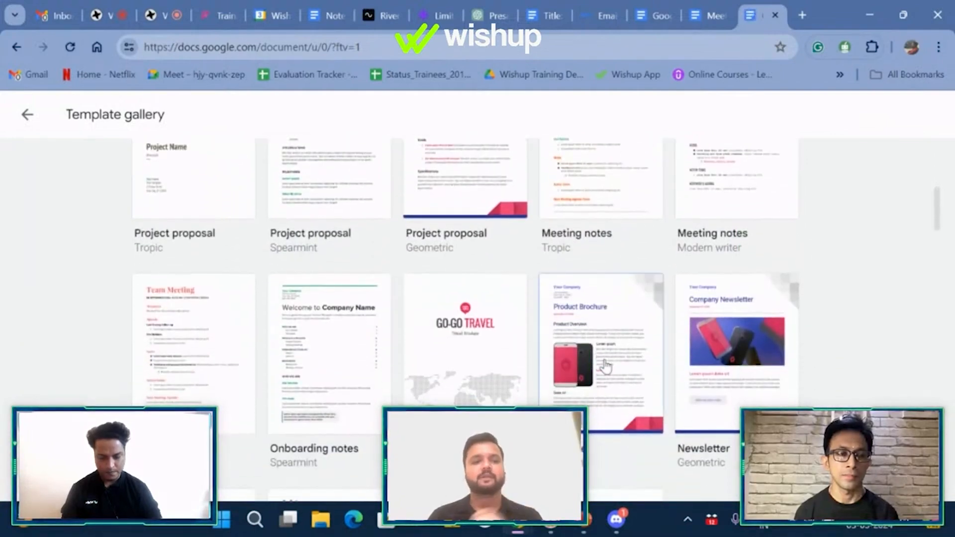
scroll(563, 339, "down", 3)
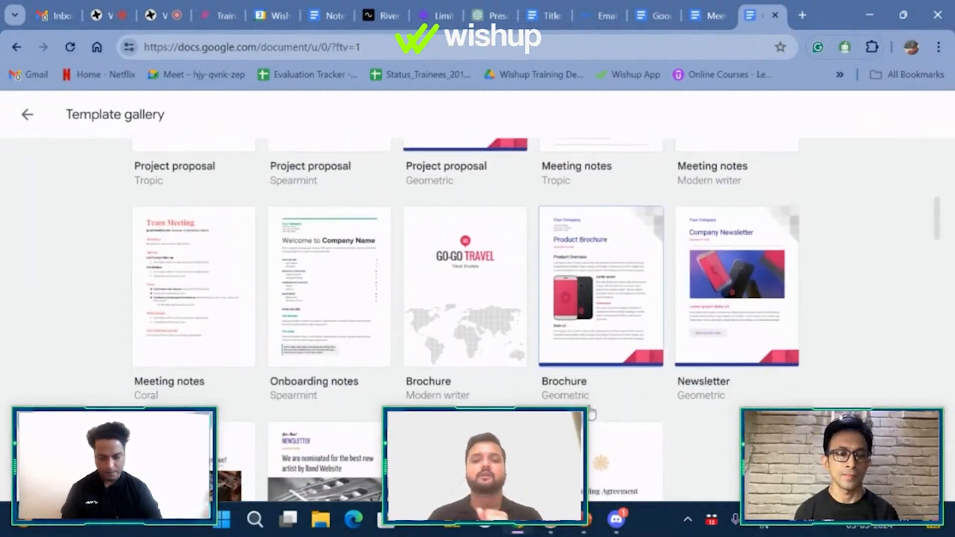
scroll(685, 327, "down", 5)
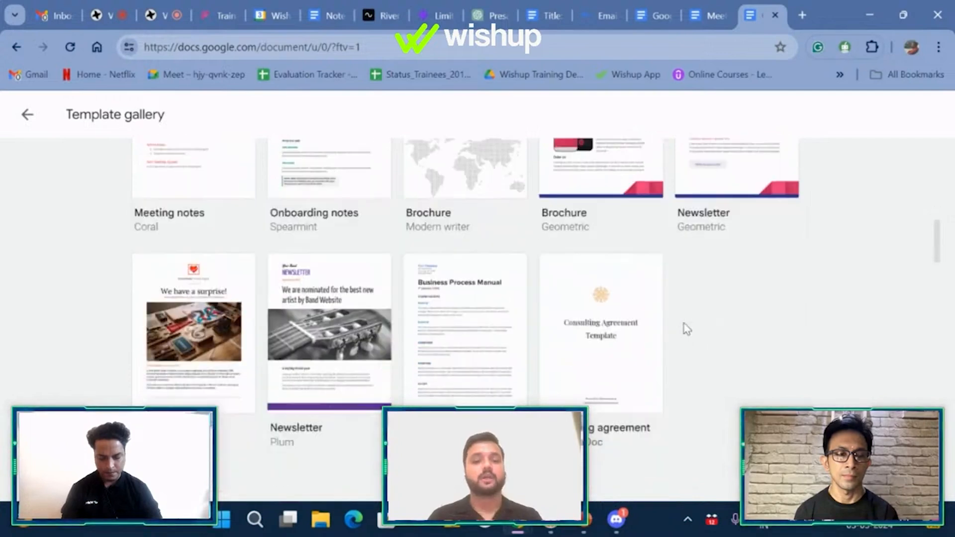
scroll(686, 328, "down", 5)
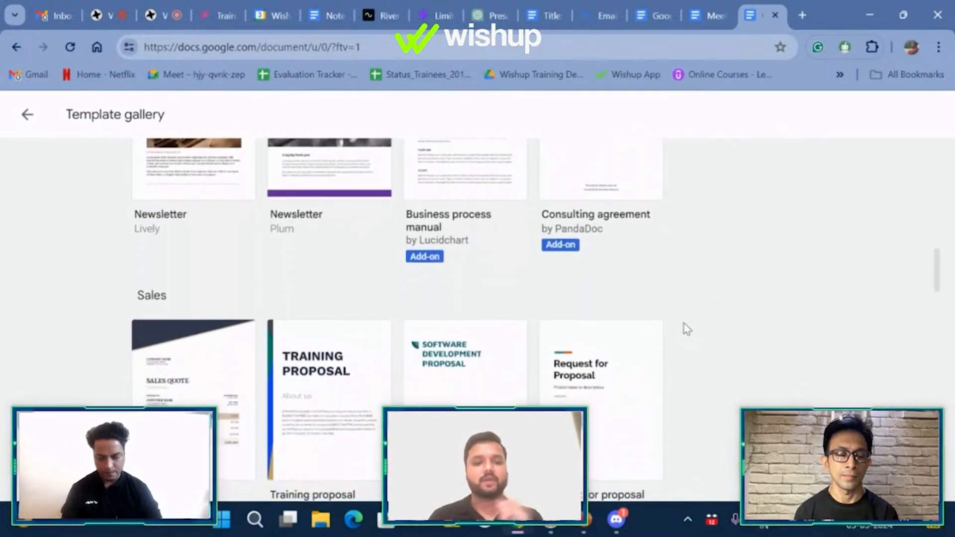
scroll(687, 330, "down", 5)
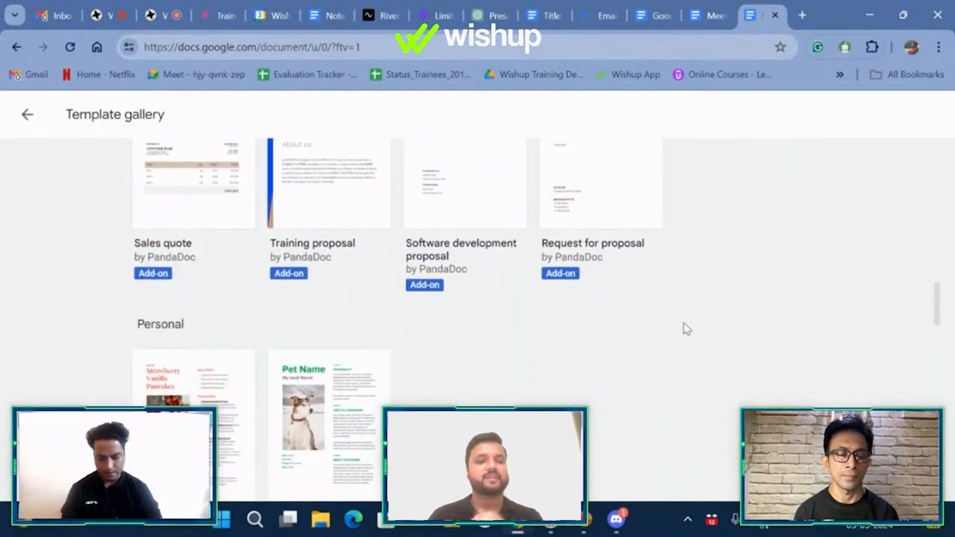
scroll(687, 330, "down", 6)
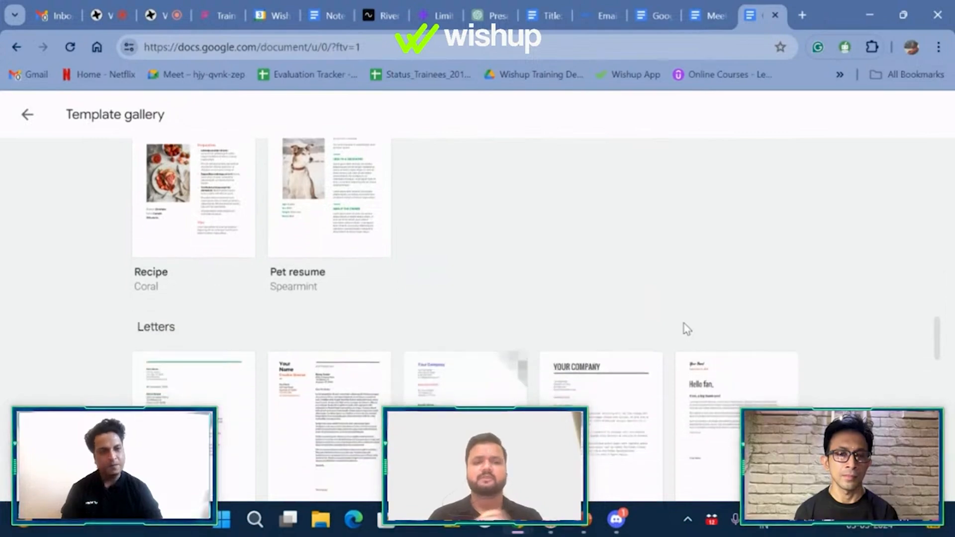
scroll(685, 329, "down", 5)
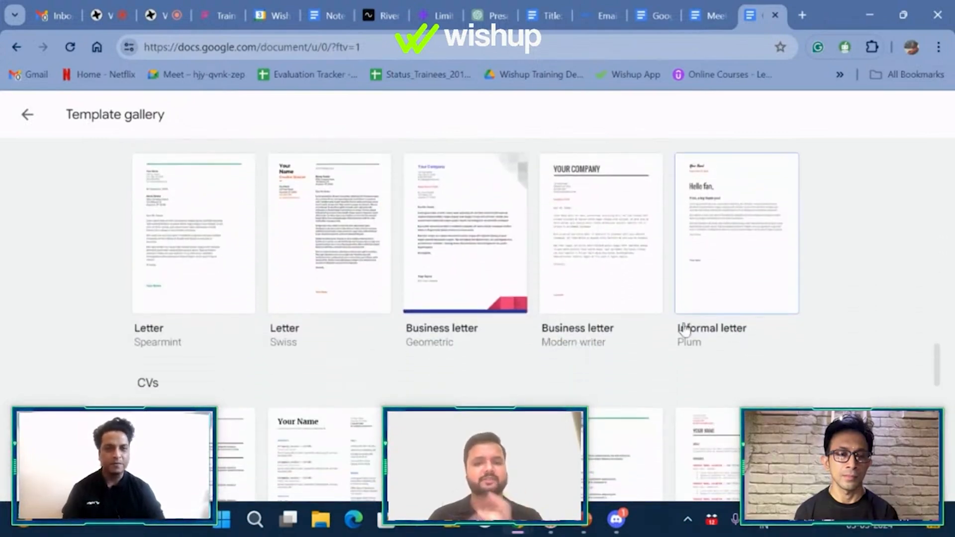
scroll(684, 328, "down", 3)
Step: Start a new document from the Modern writer Meeting notes template
scroll(685, 329, "up", 16)
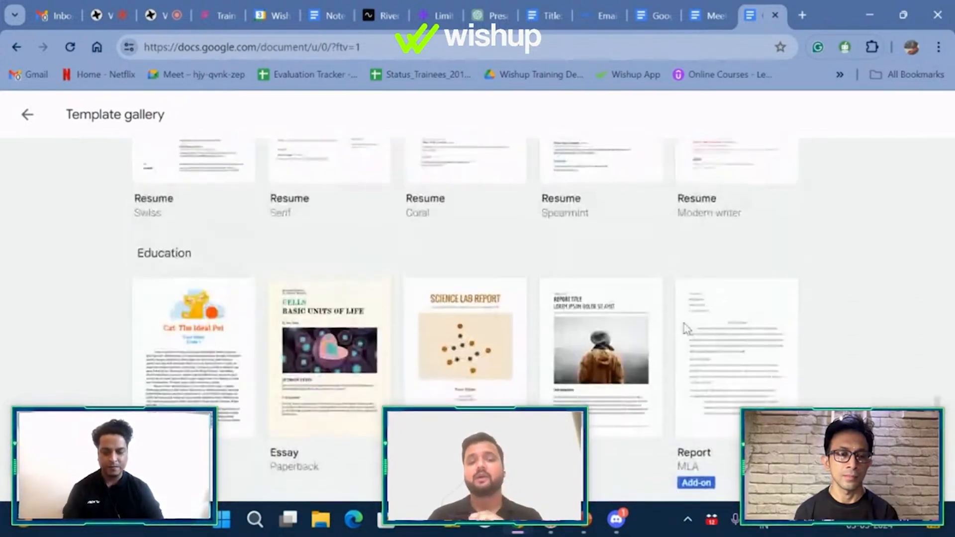
scroll(685, 330, "up", 1)
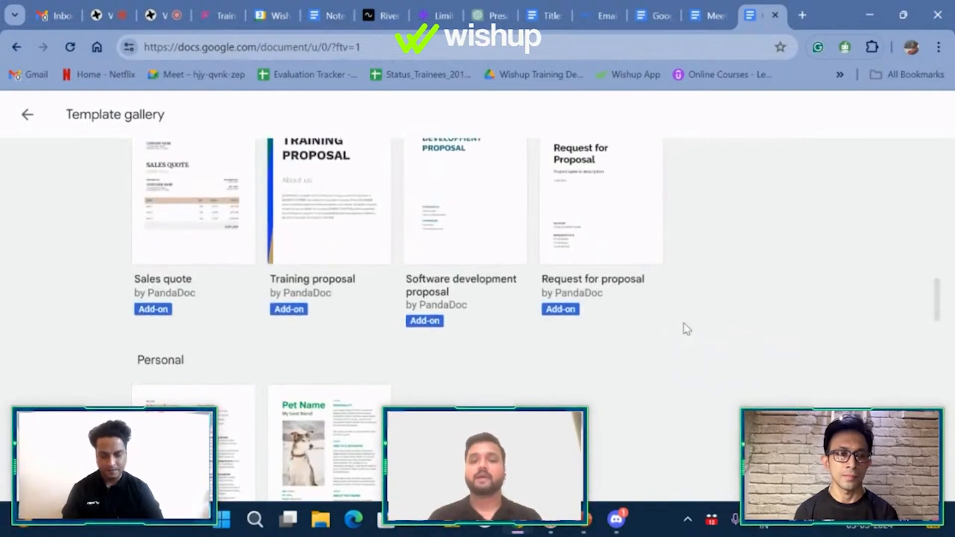
scroll(687, 330, "up", 10)
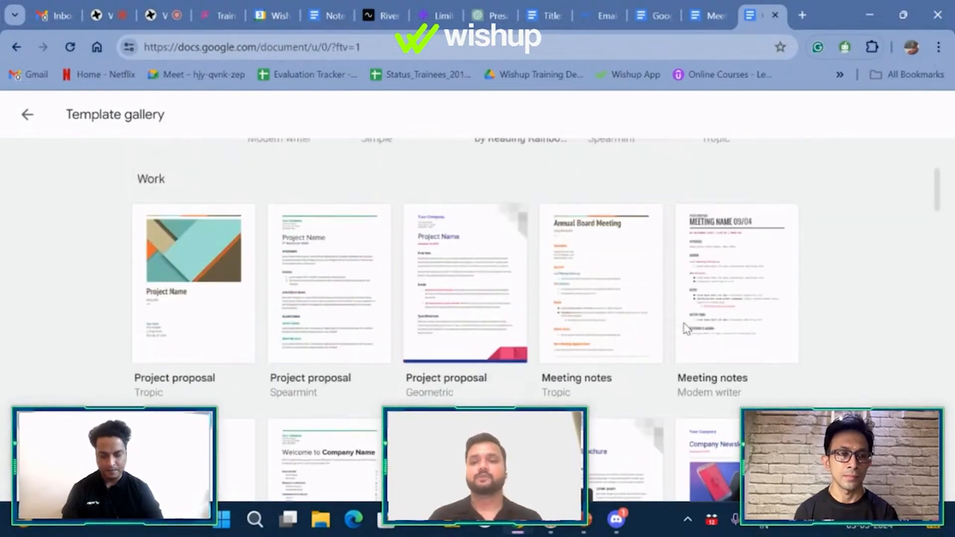
scroll(686, 329, "up", 3)
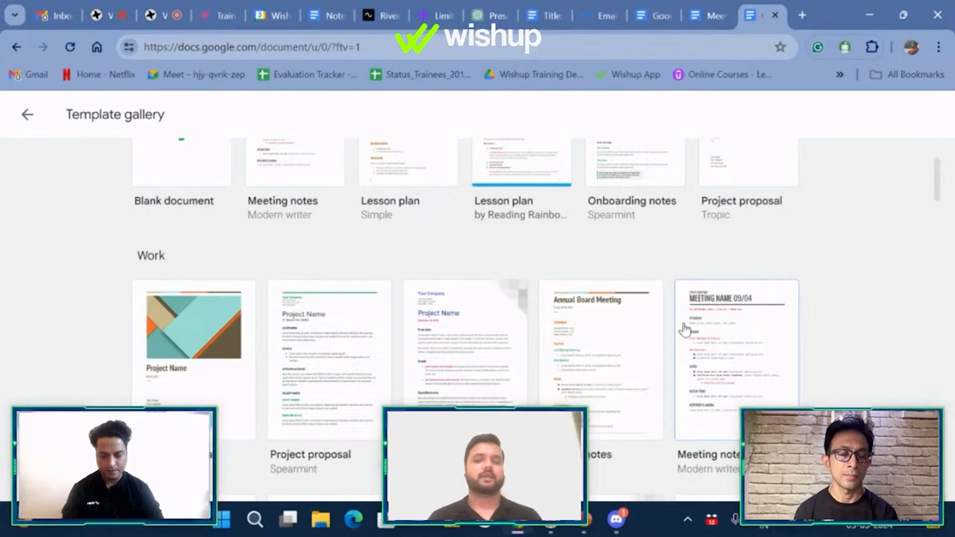
scroll(685, 330, "down", 5)
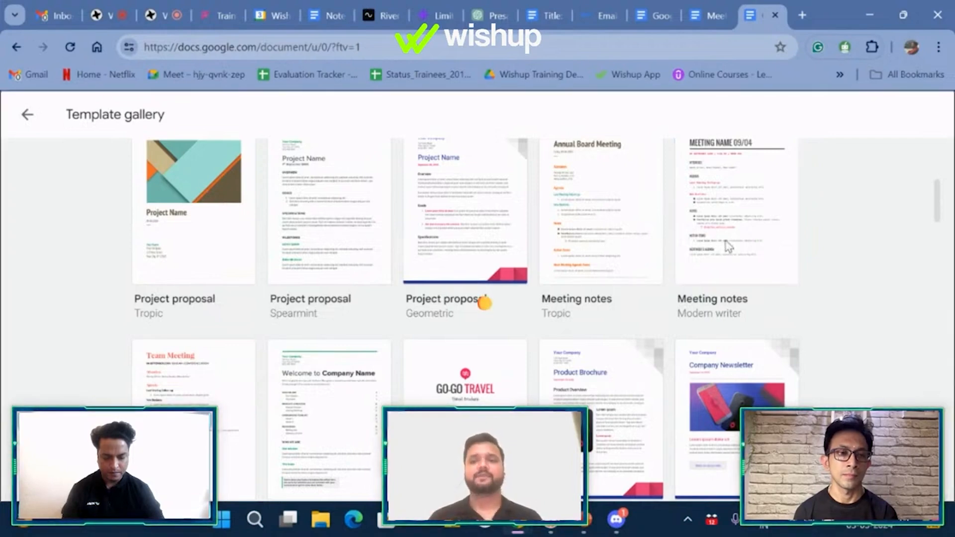
left_click(737, 220)
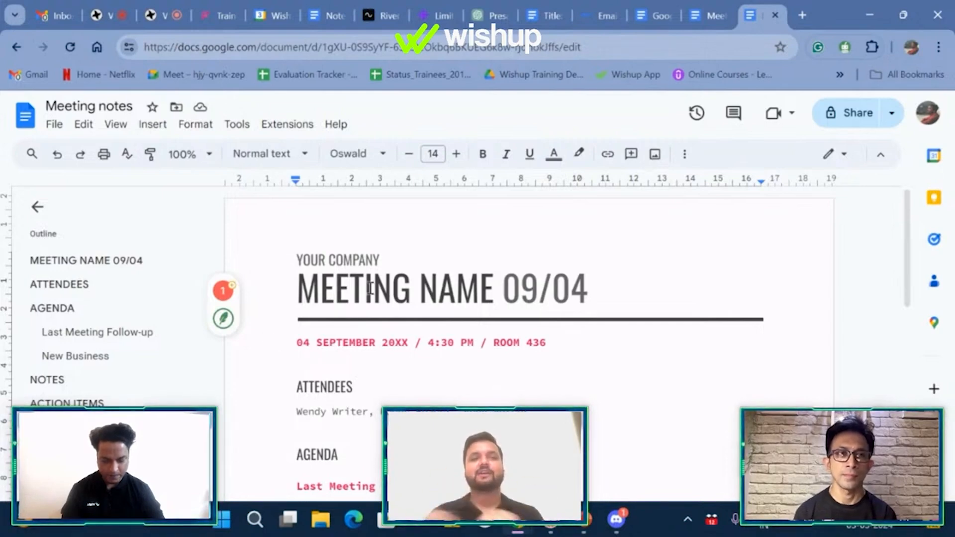
scroll(371, 288, "down", 7)
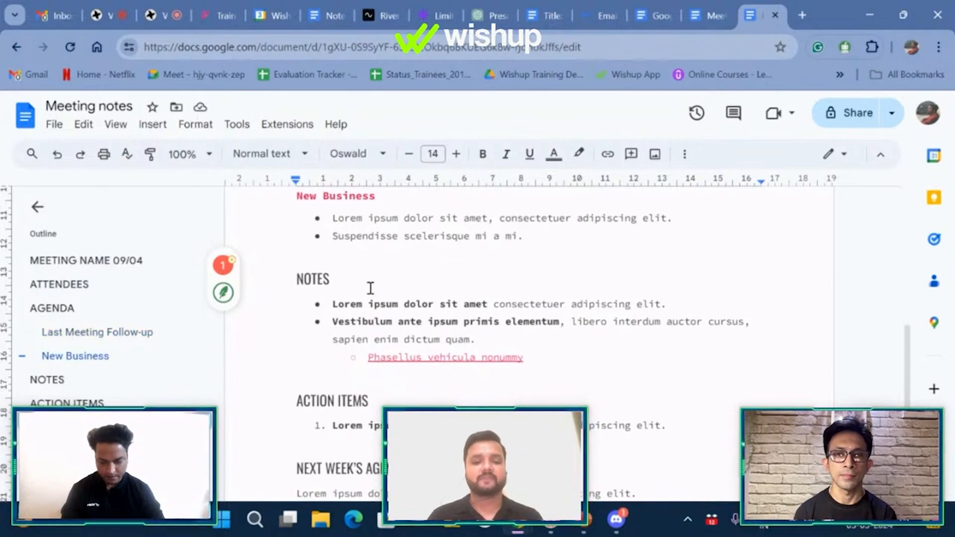
scroll(371, 288, "down", 3)
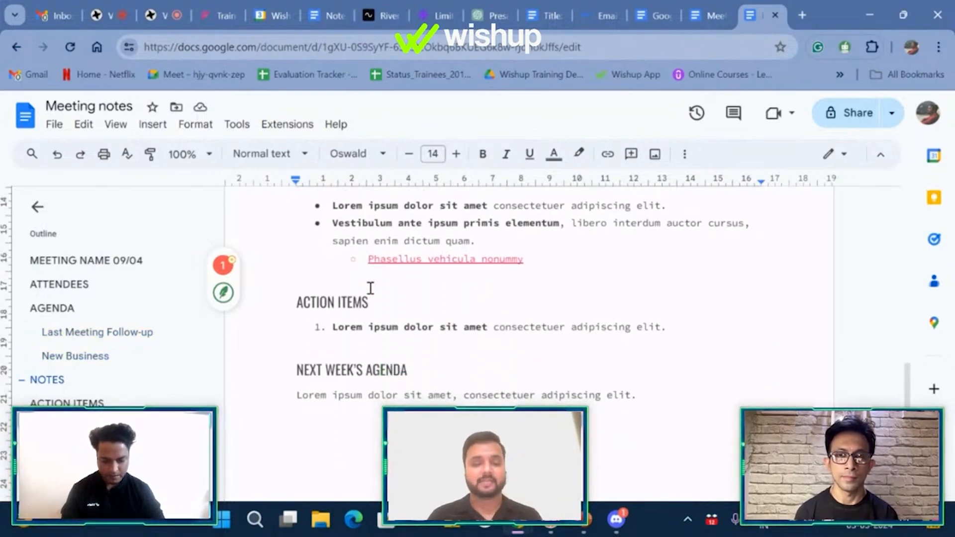
scroll(370, 288, "up", 10)
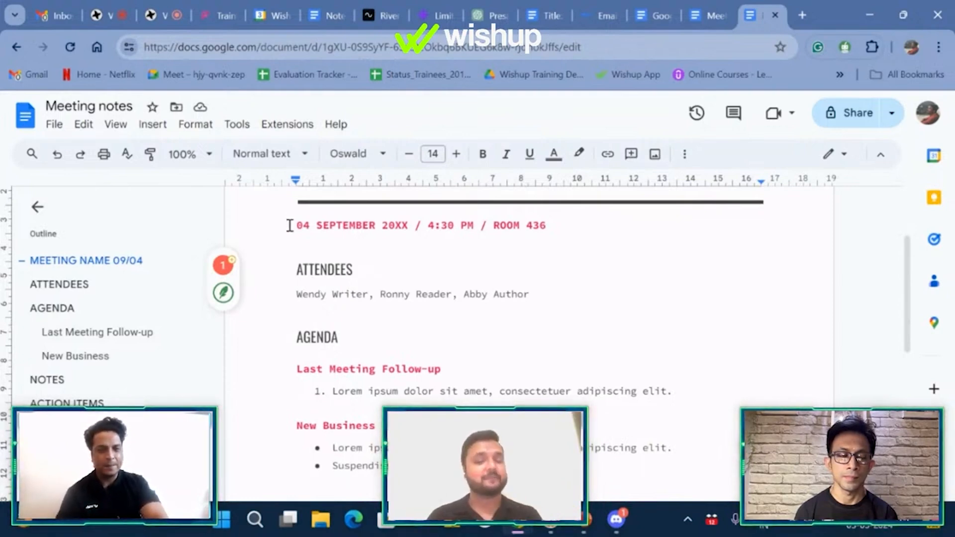
scroll(307, 250, "up", 2)
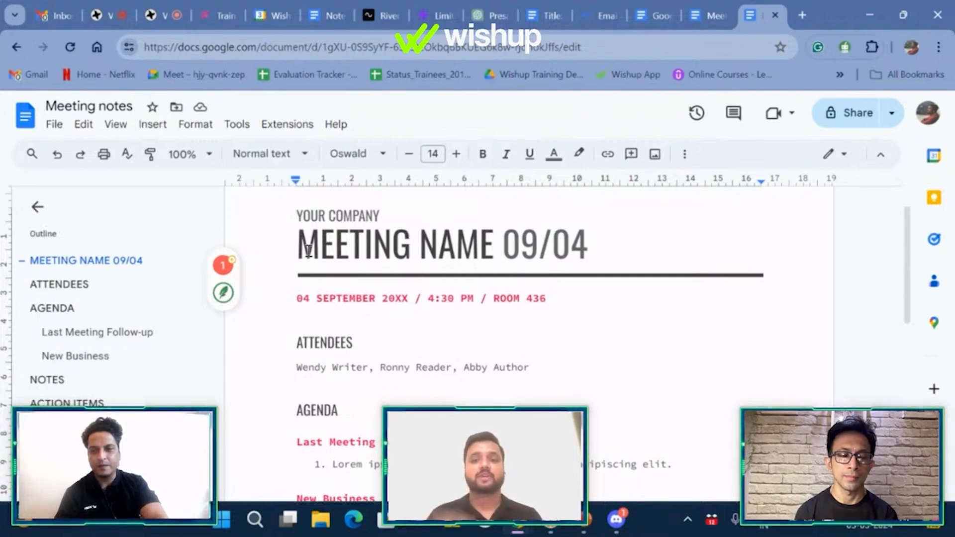
scroll(309, 251, "up", 1)
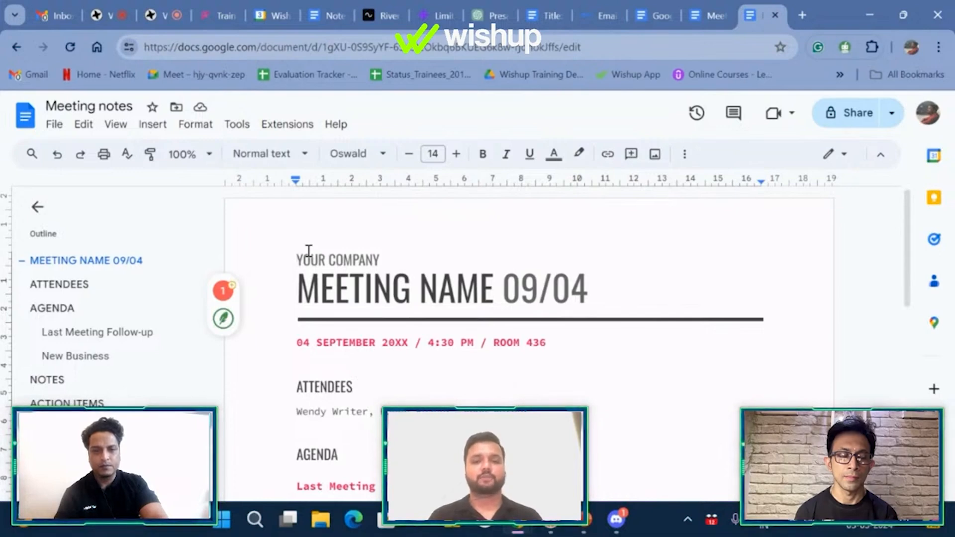
Step: Replace the company line with WISHUP and the title with 'INDUCTION DAY - 1', removing 09/04
triple_click(309, 251)
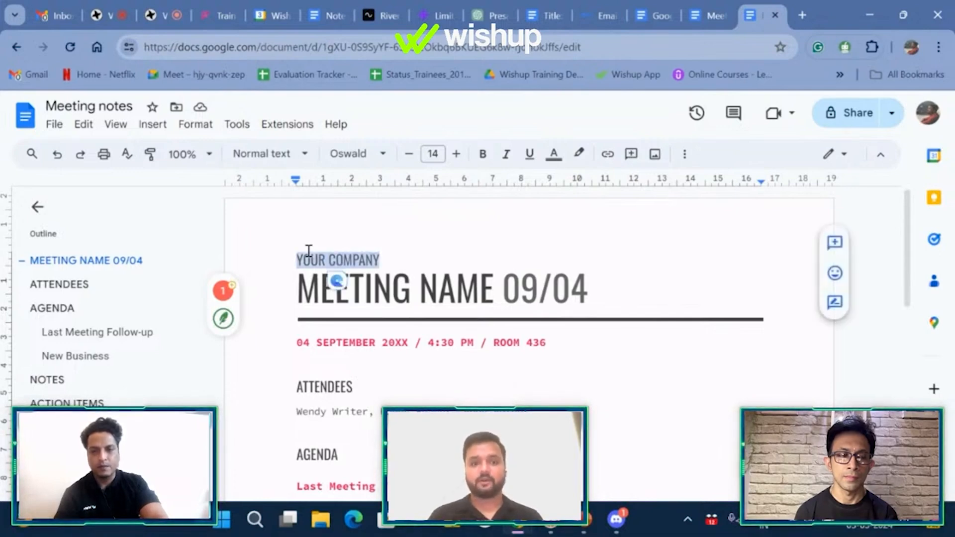
type("W")
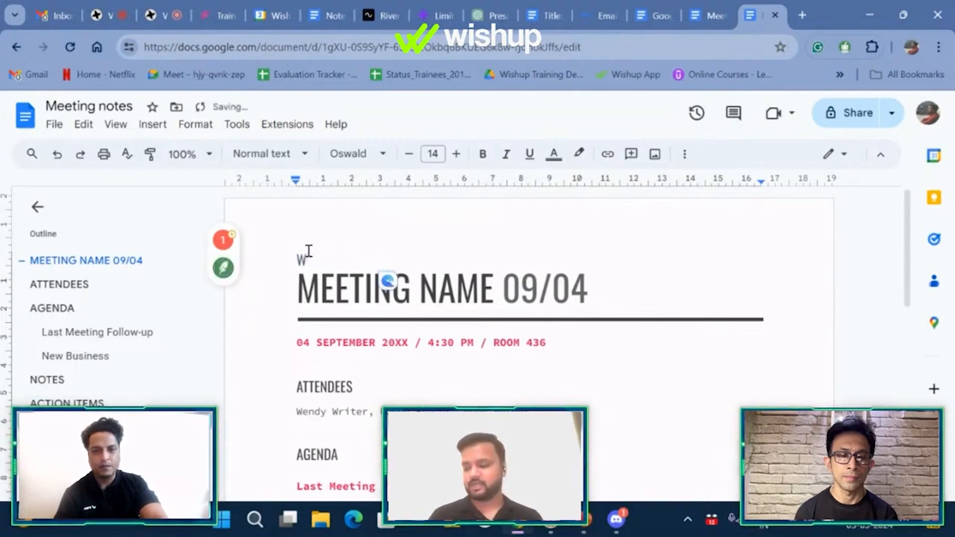
type("ISHUP")
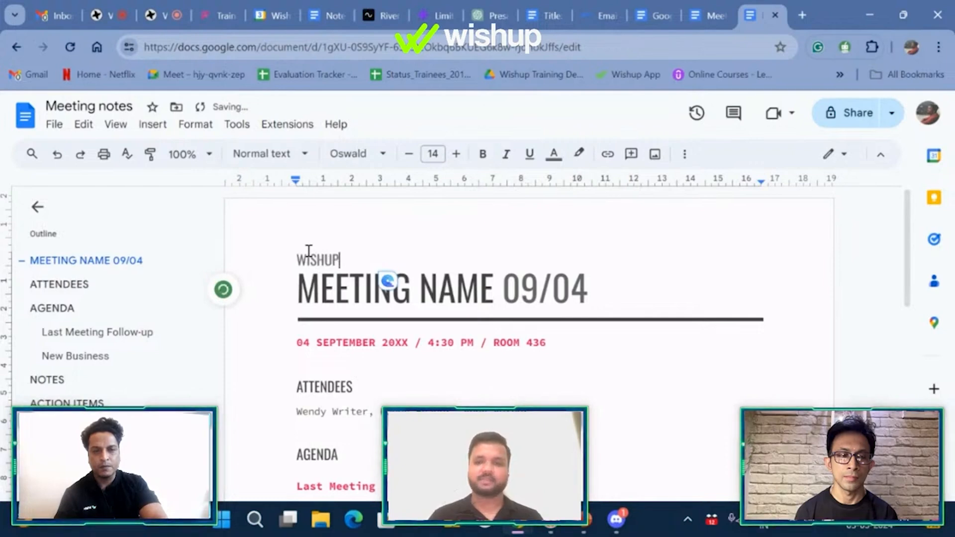
left_click(299, 294)
key("ctrl+shift+Right")
key("ctrl+shift+Right")
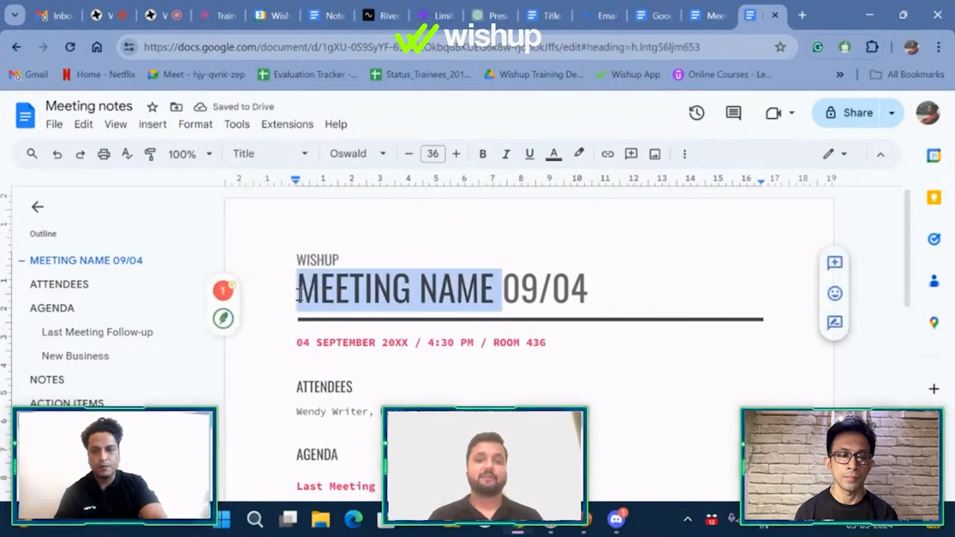
type("INDUCTION")
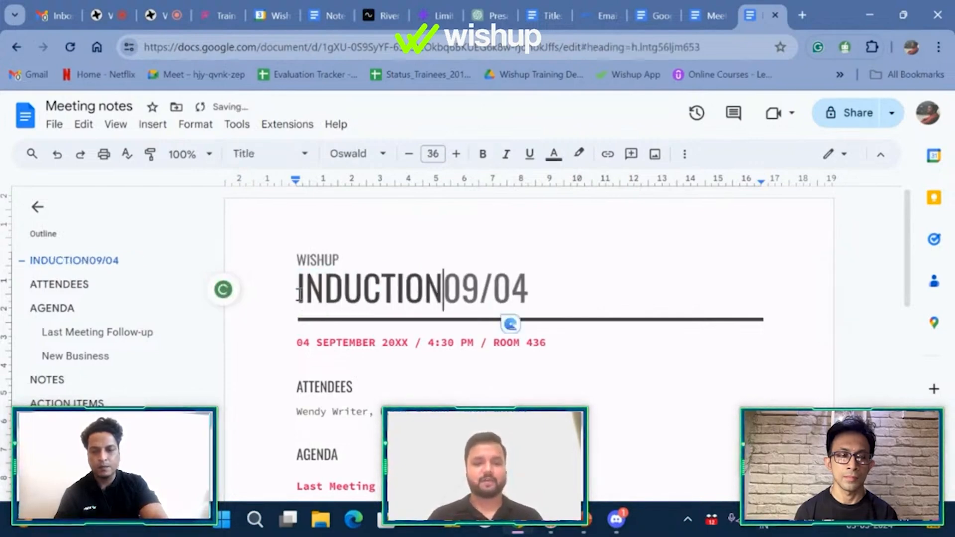
type(" DAY - 1")
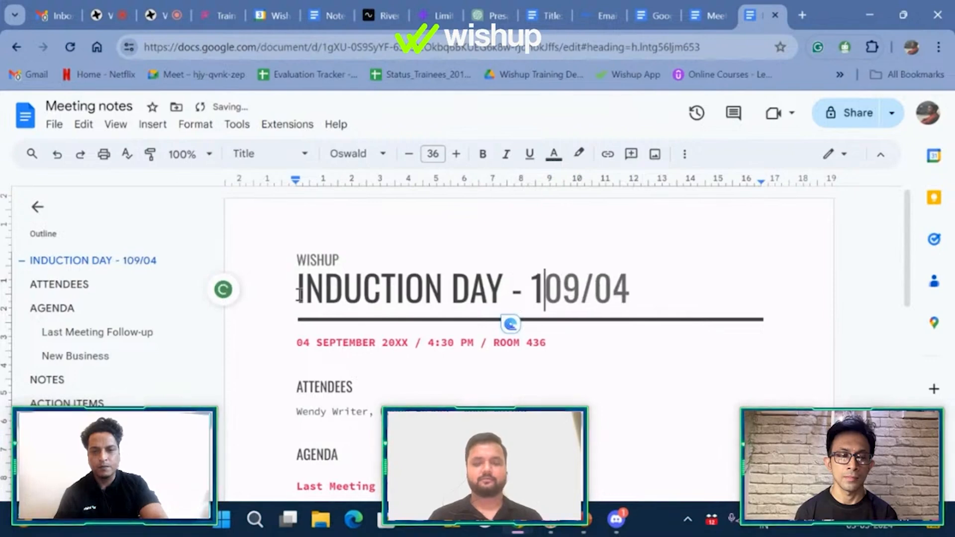
key("ctrl+shift+Right")
key("ctrl+shift+Right")
key("ctrl+shift+Right")
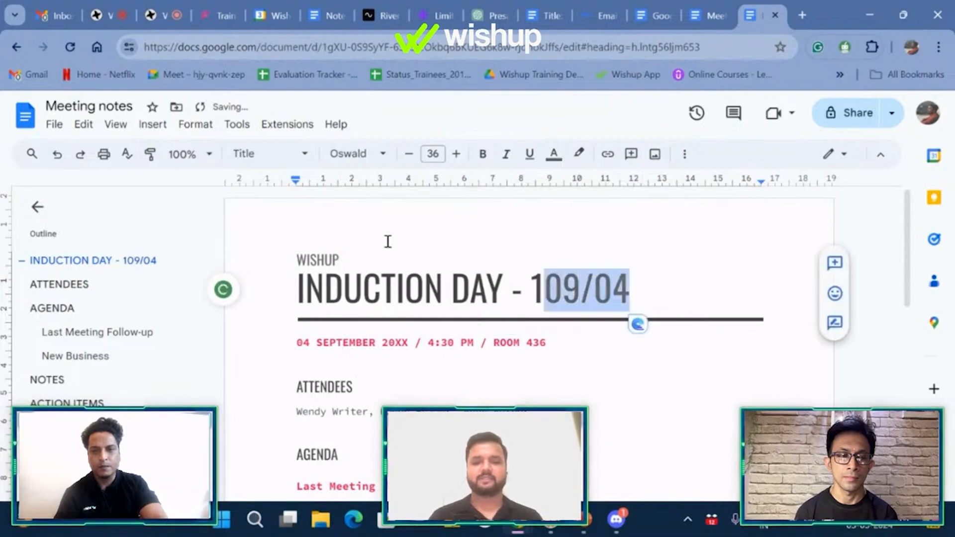
key("BackSpace")
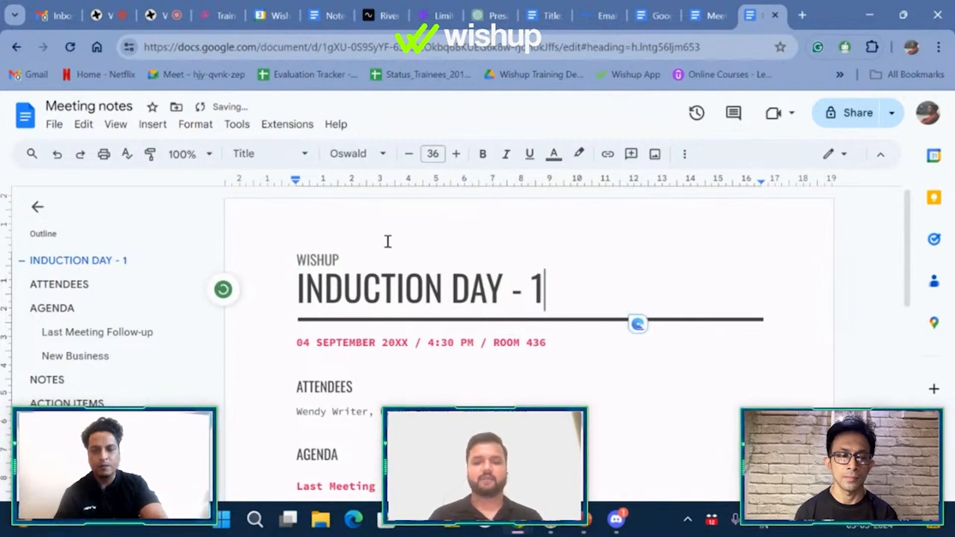
Step: Change the date line to 03 May 2024 / 08:00 / Google Meet
left_click(407, 340)
key("ctrl+shift+Left")
key("ctrl+shift+Left")
key("ctrl+shift+Left")
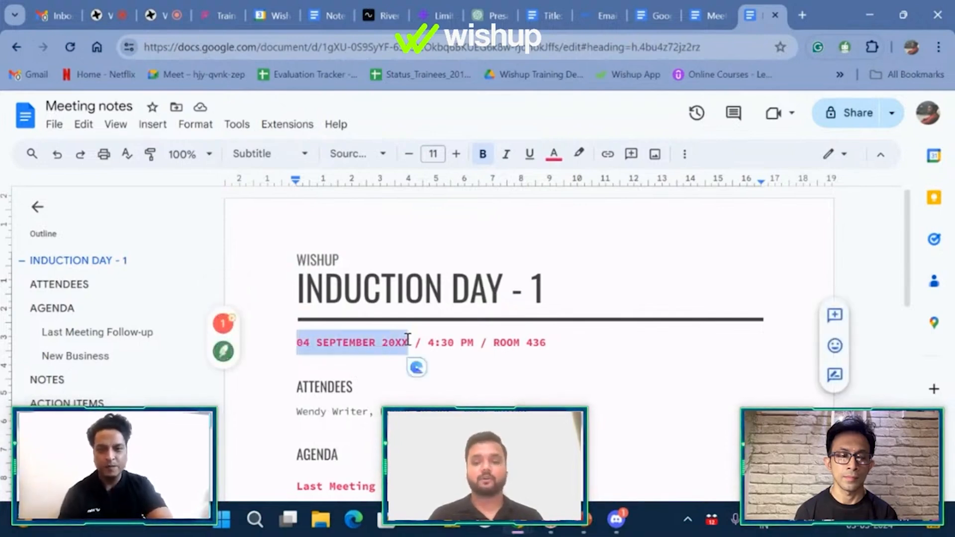
type("03 ")
type("May 202")
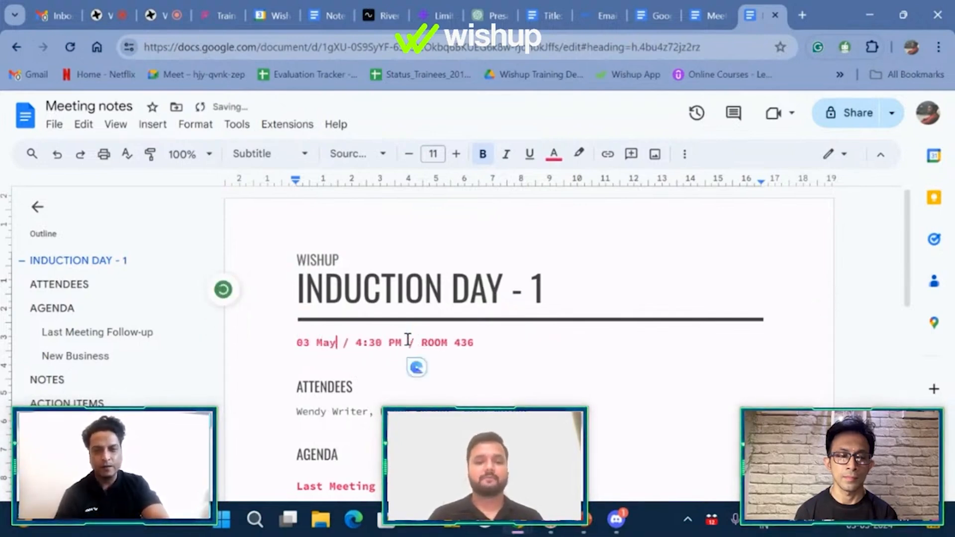
type("4")
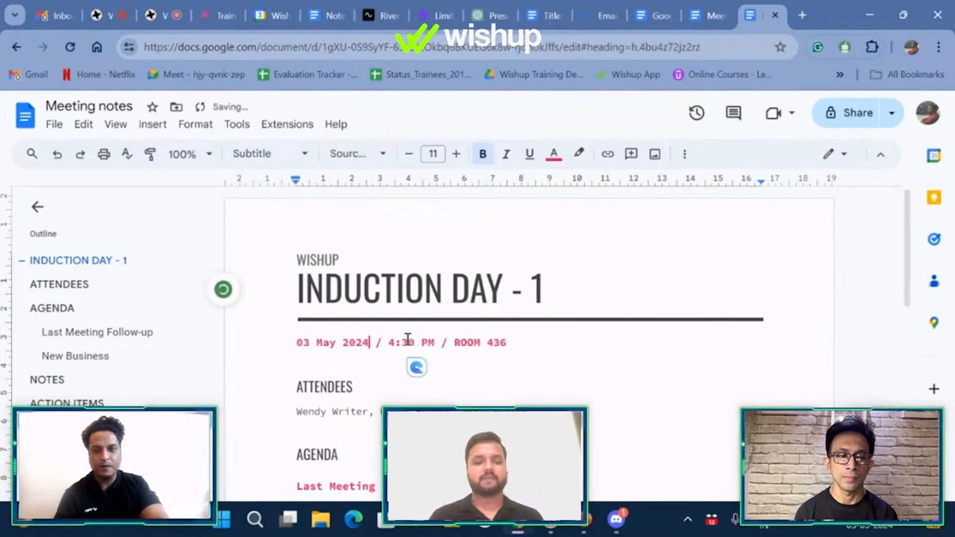
key("Right")
key("Right")
key("Right")
key("Right")
key("Left")
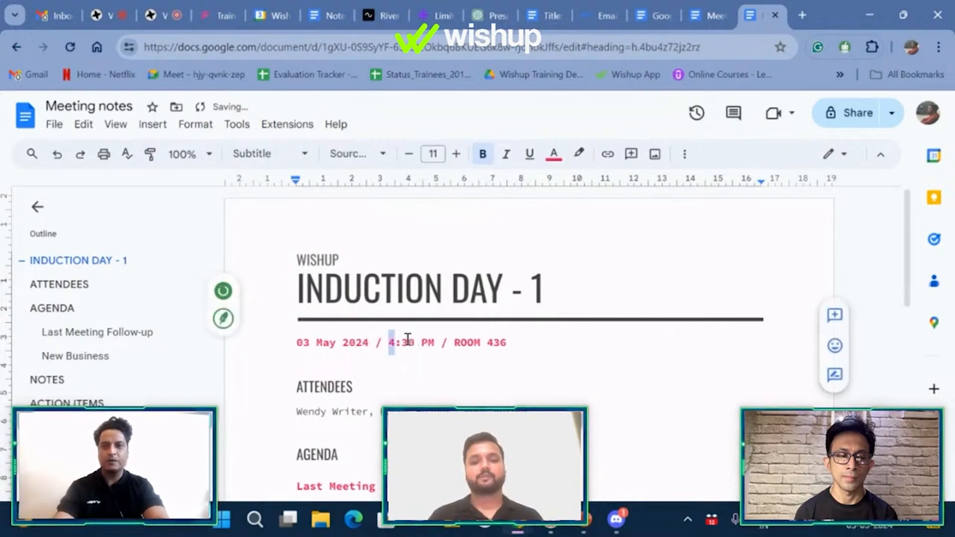
key("shift+Right")
key("shift+Right")
key("shift+Right")
key("shift+Right")
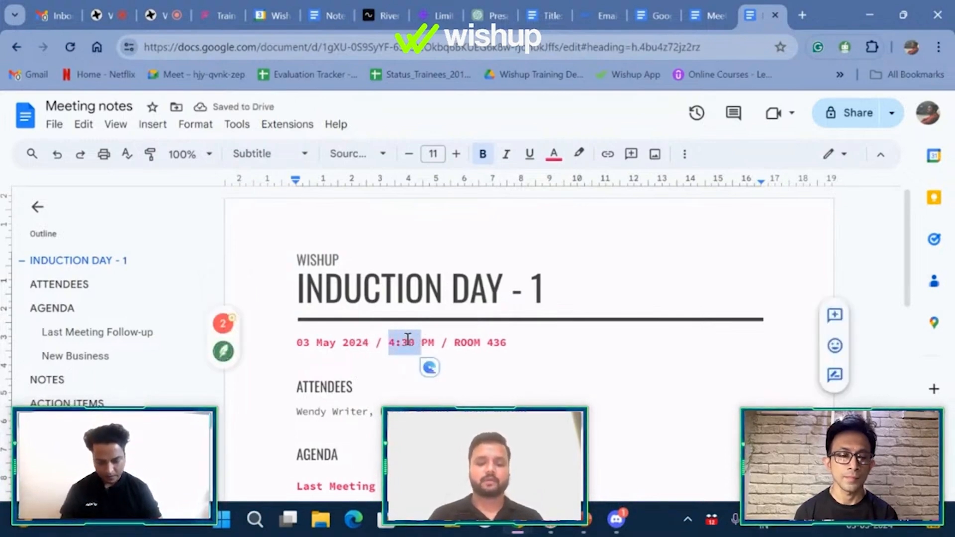
type("08")
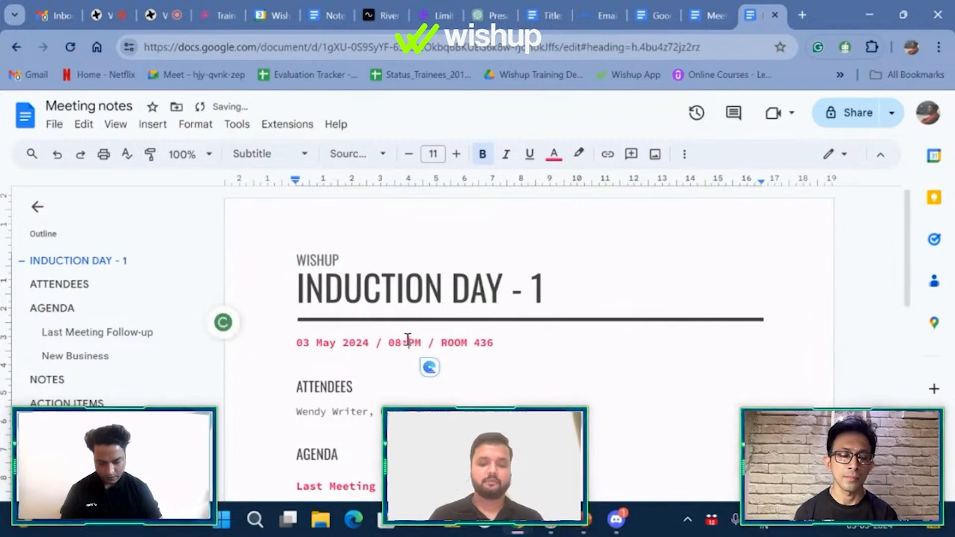
type(":00")
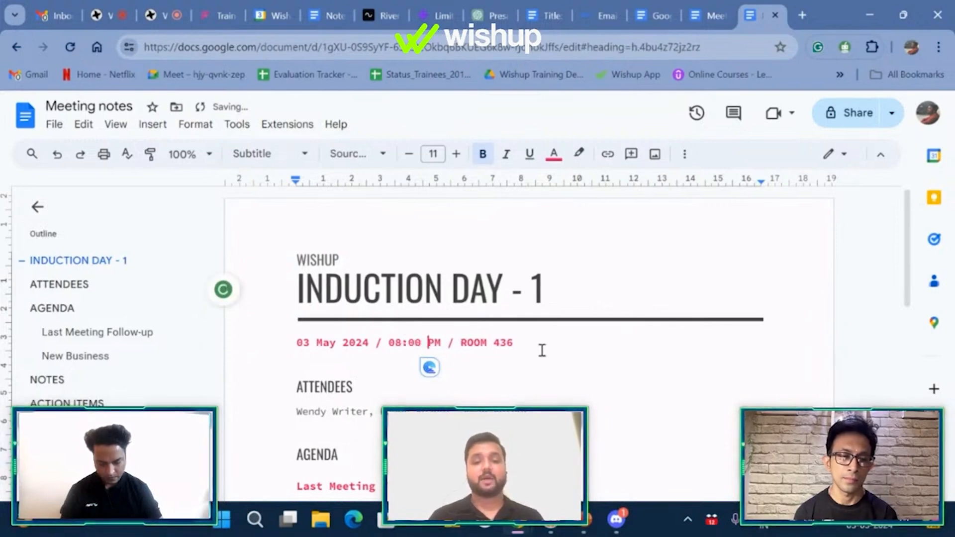
left_click(526, 347)
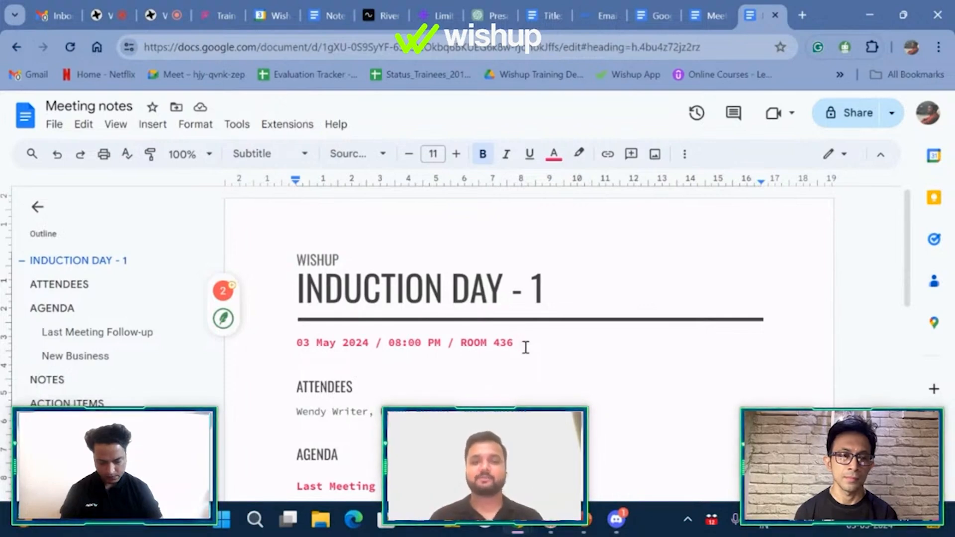
key("ctrl+shift+Left")
key("ctrl+shift+Left")
type("G")
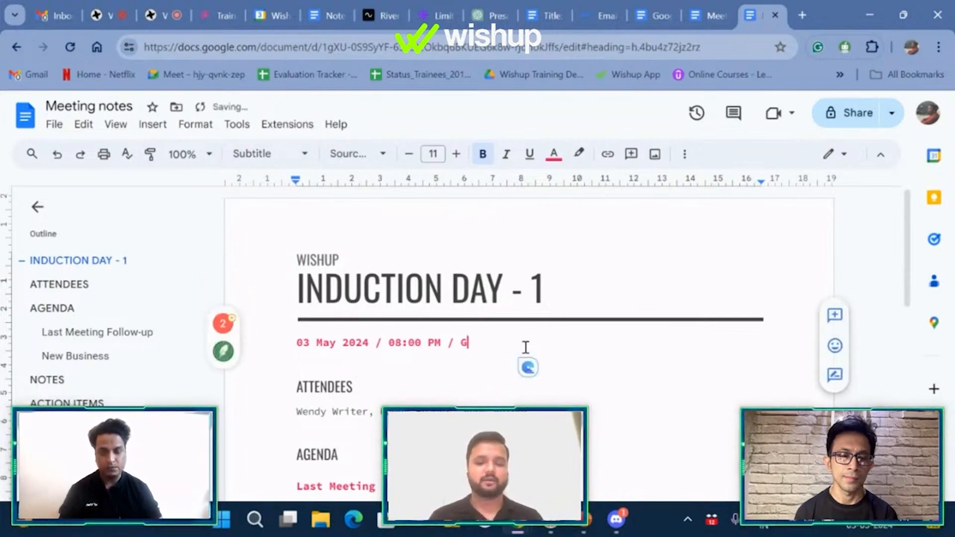
type("oogle Meet")
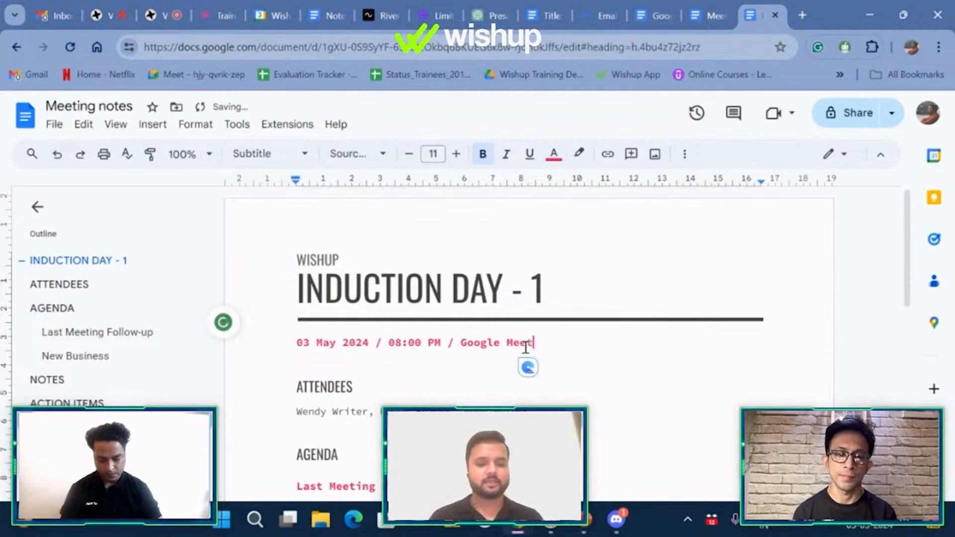
scroll(526, 347, "down", 2)
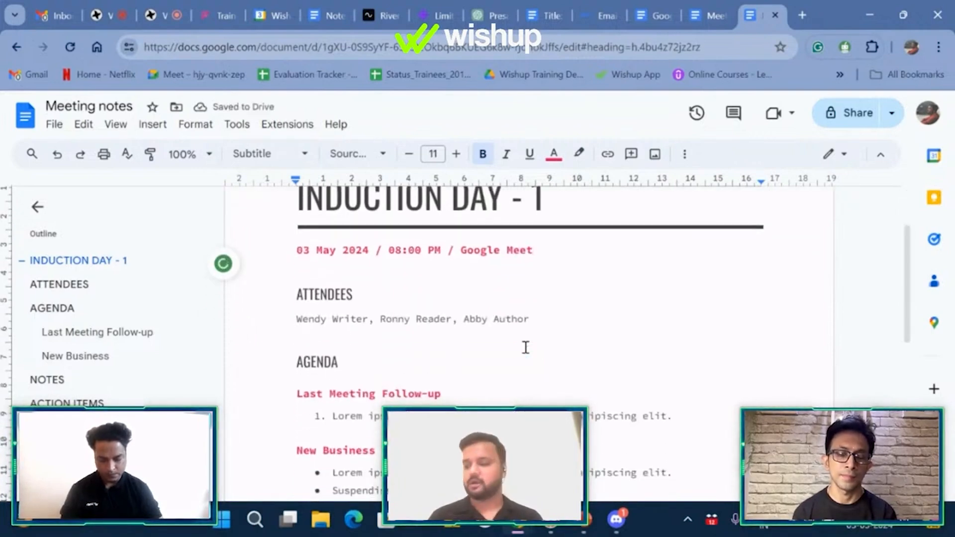
Step: Replace the sample attendees with the three participants' names plus ABC and XYZ
left_click(544, 320)
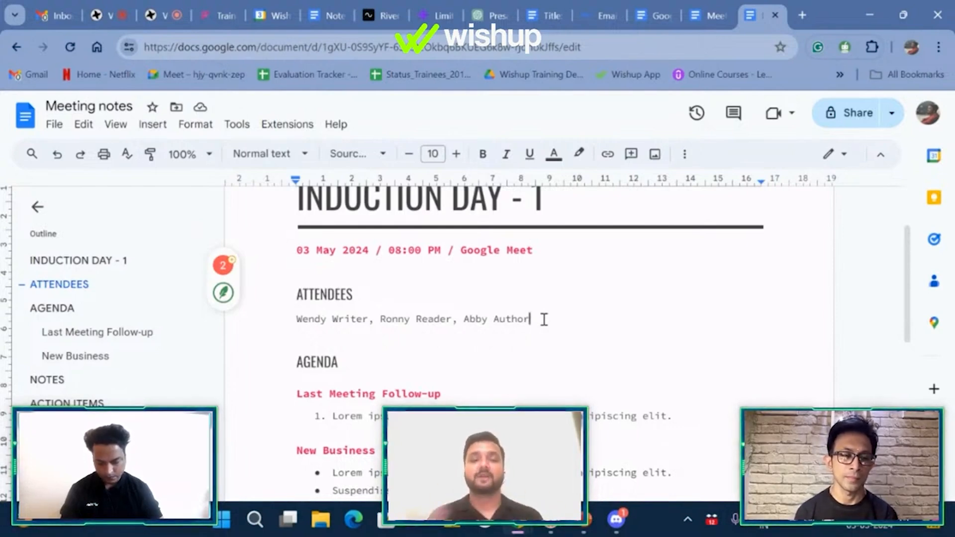
key("ctrl+shift+Left")
key("ctrl+shift+Left")
key("ctrl+shift+Left")
key("ctrl+shift+Left")
key("ctrl+shift+Left")
key("ctrl+shift+Left")
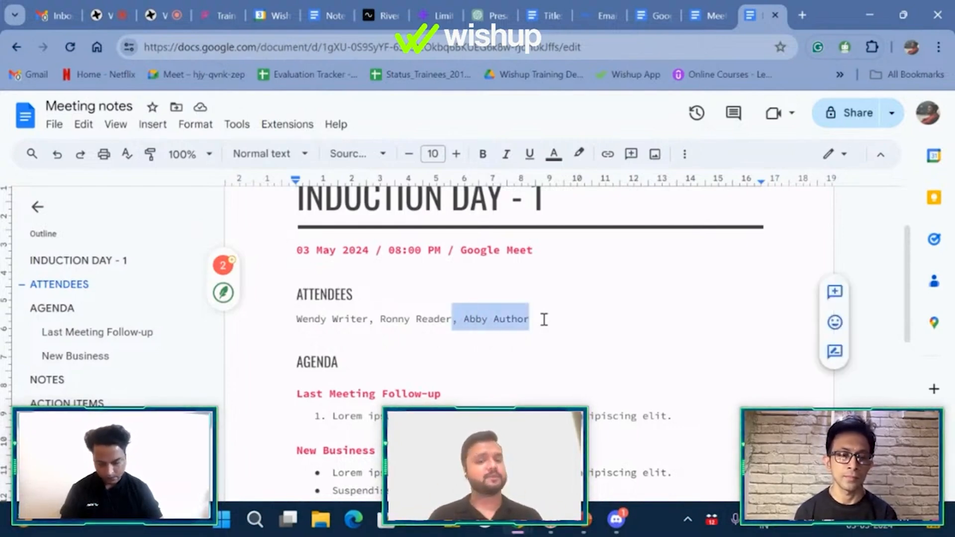
key("ctrl+shift+Left")
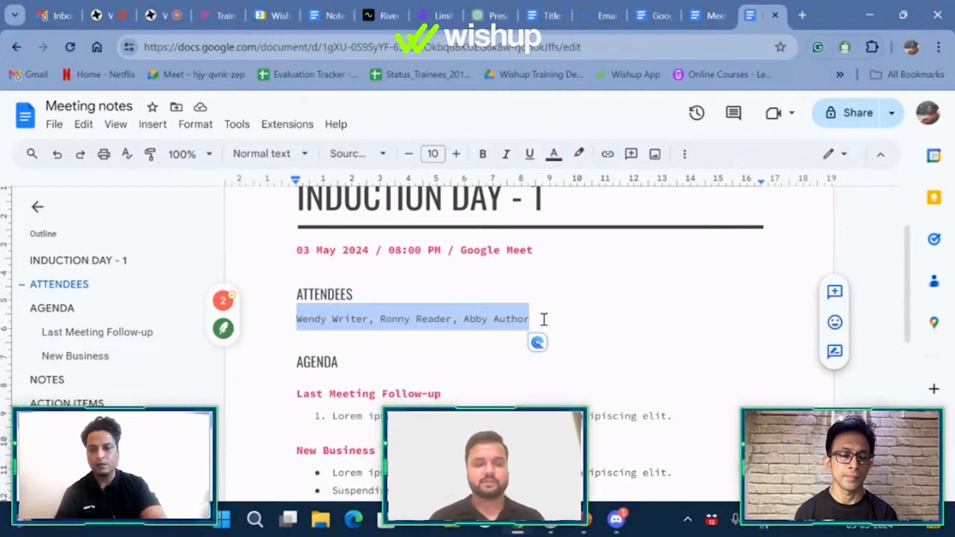
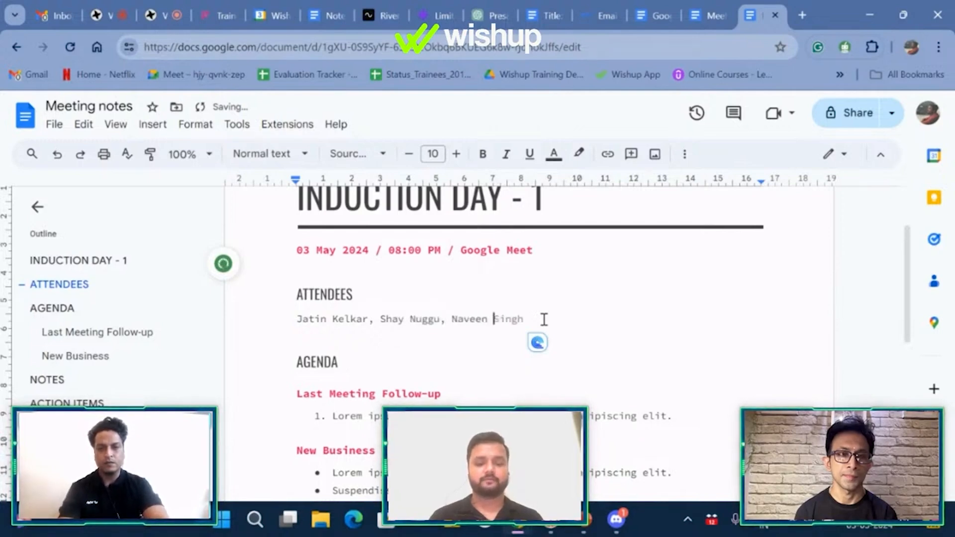
type(", ")
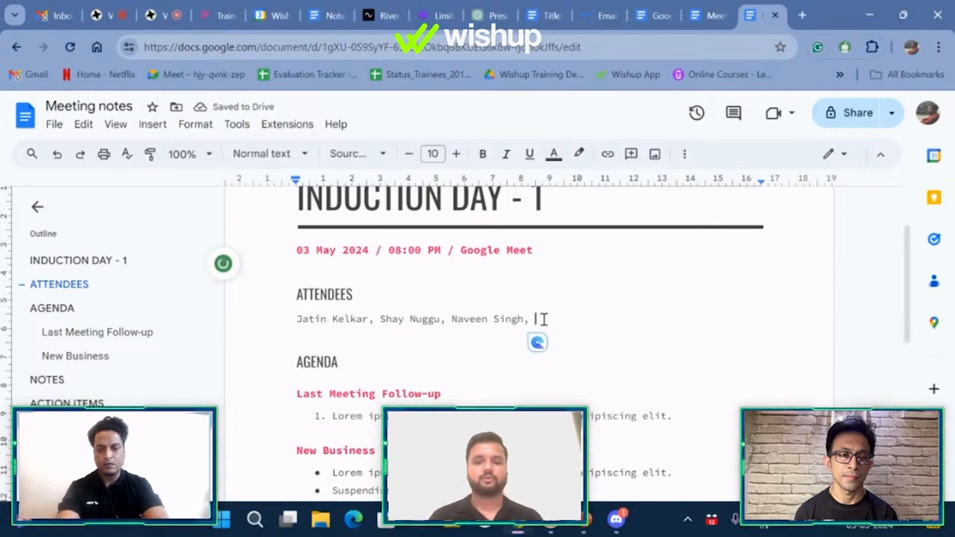
type("ABC<")
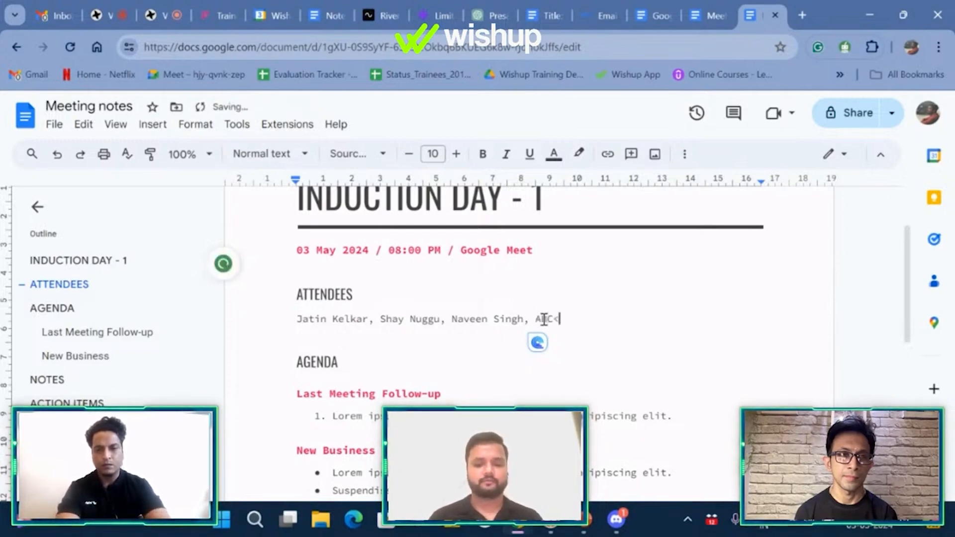
key("BackSpace")
type(", X")
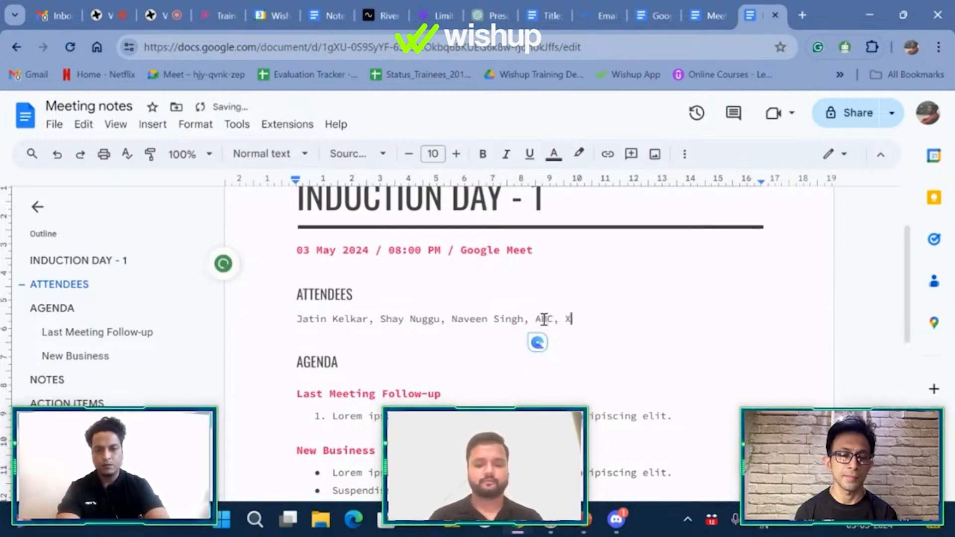
type("YZ")
scroll(544, 320, "down", 1)
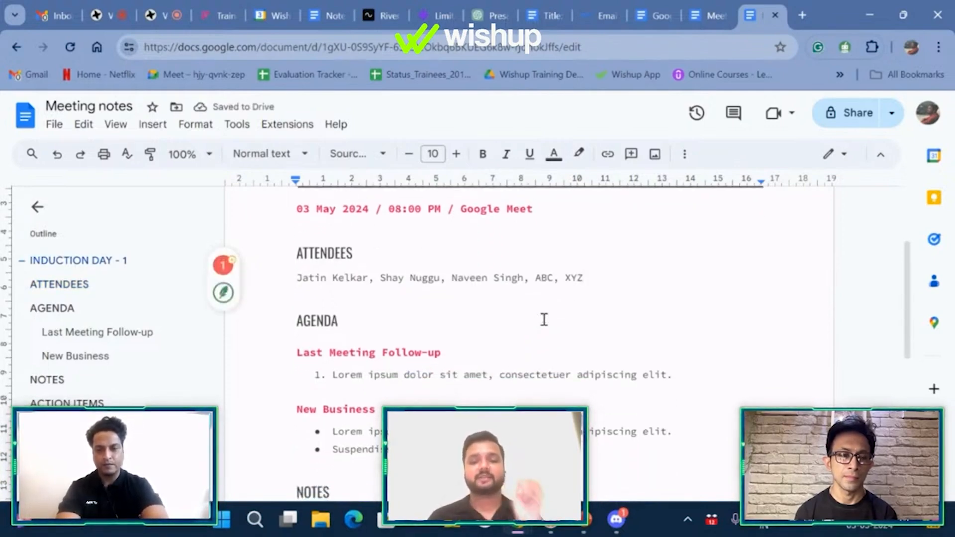
scroll(544, 320, "down", 1)
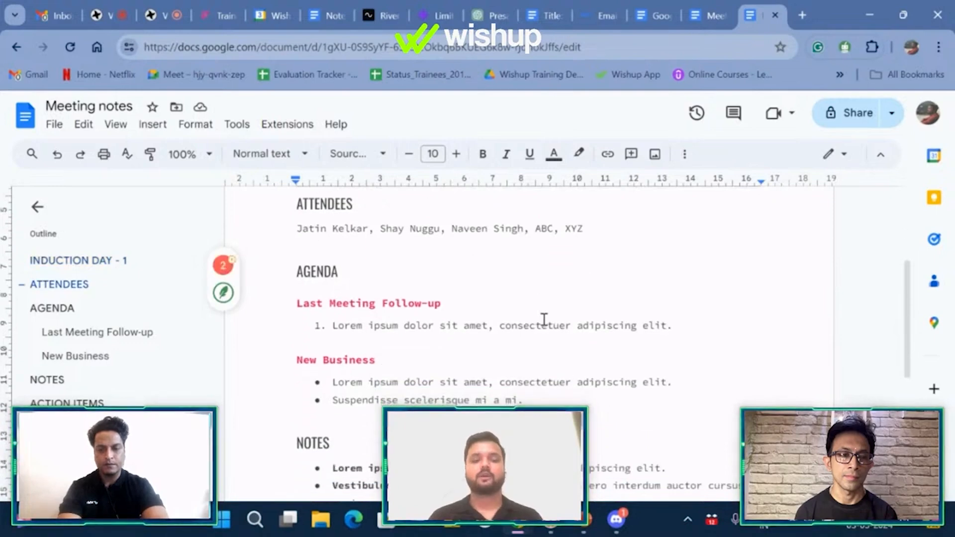
Step: Scroll down to the agenda section of the meeting notes
scroll(544, 320, "down", 1)
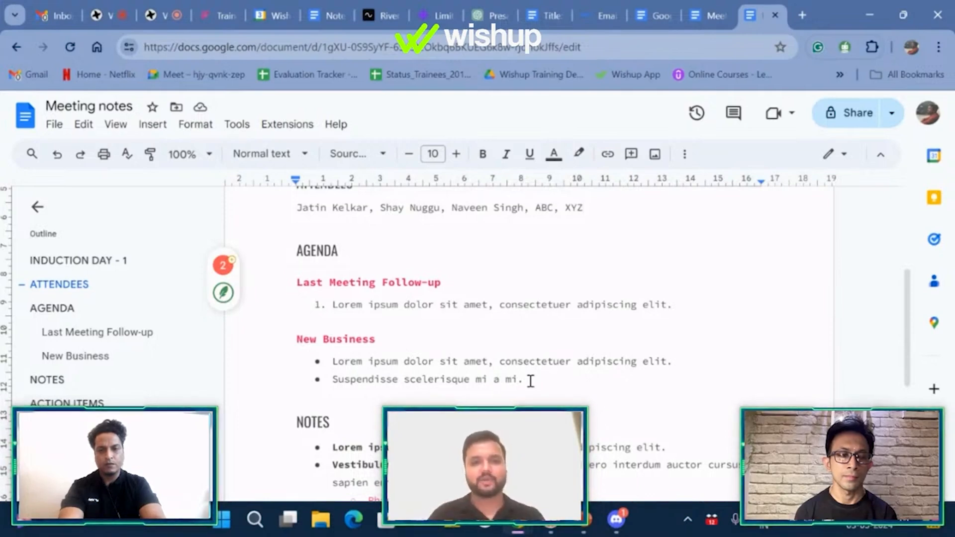
Step: Rename the first agenda heading 'Induction Day 1' with items Introductions, Wishup Organizational Structure and History, Wishup Rules
left_click_drag(531, 382, 298, 284)
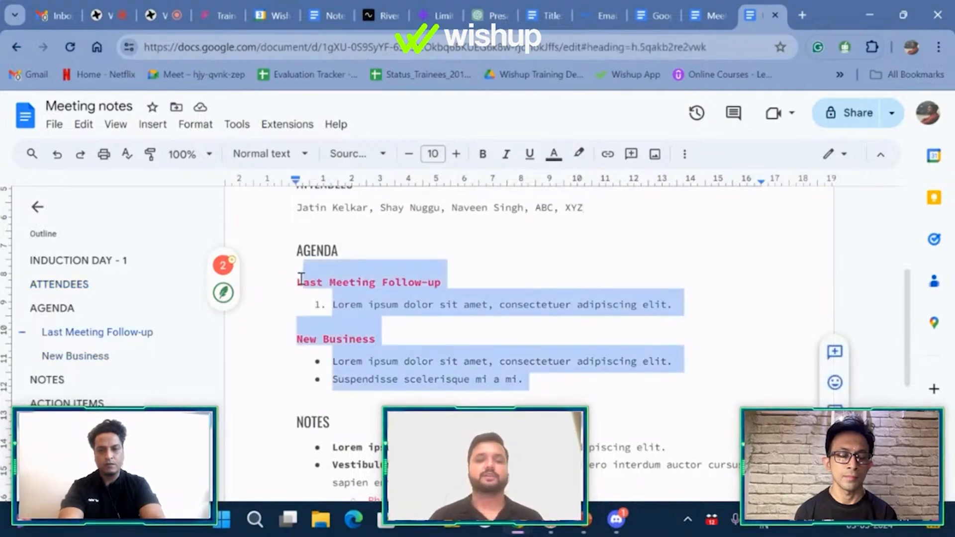
left_click(301, 285)
triple_click(301, 285)
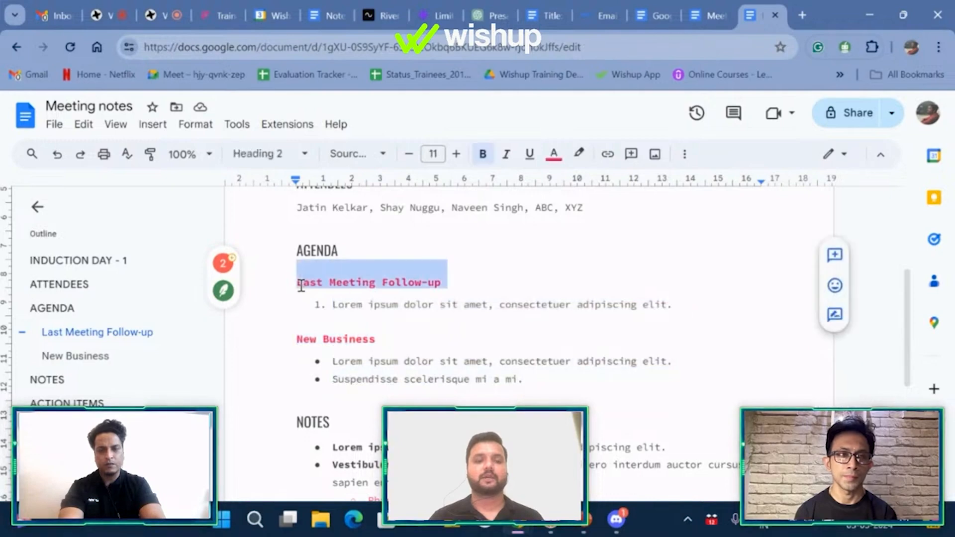
type("Induction Day 1")
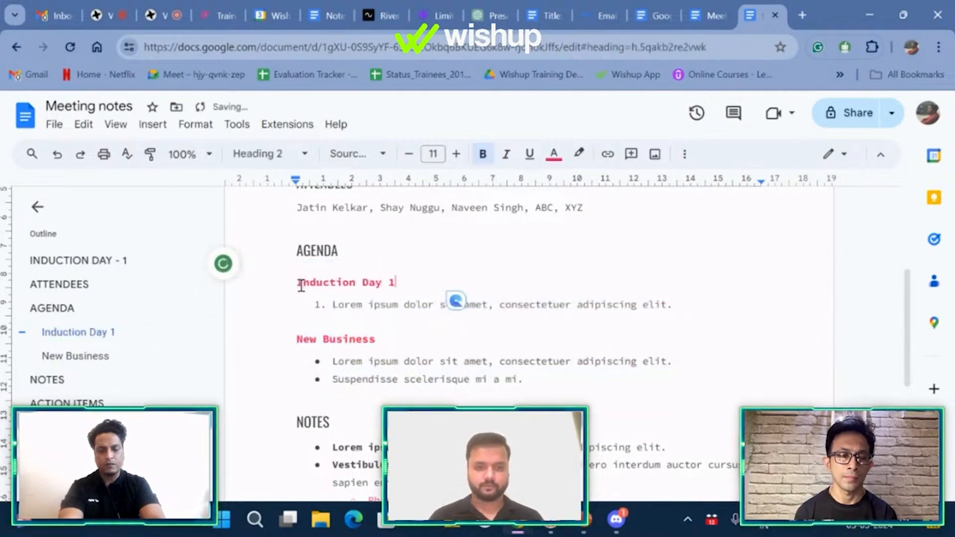
triple_click(343, 305)
type("Introduction")
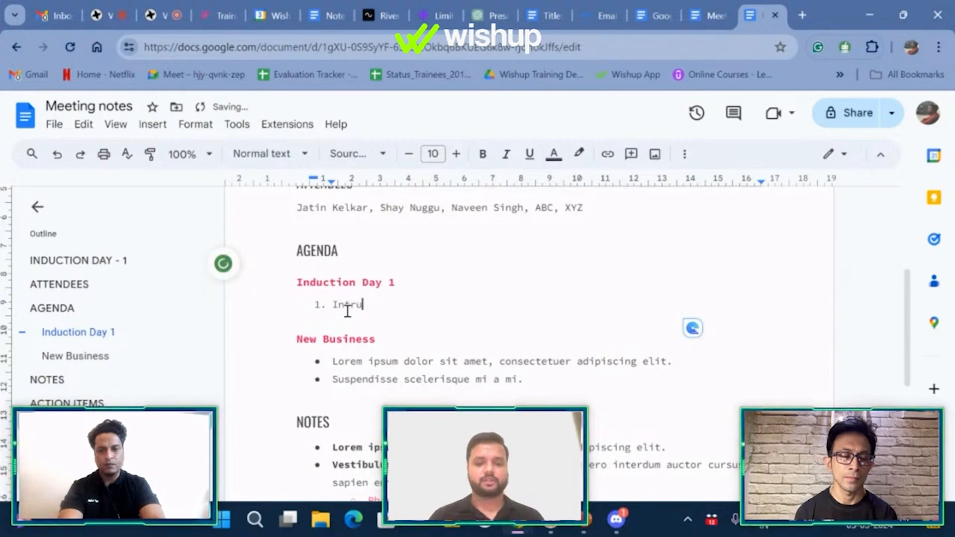
type("s")
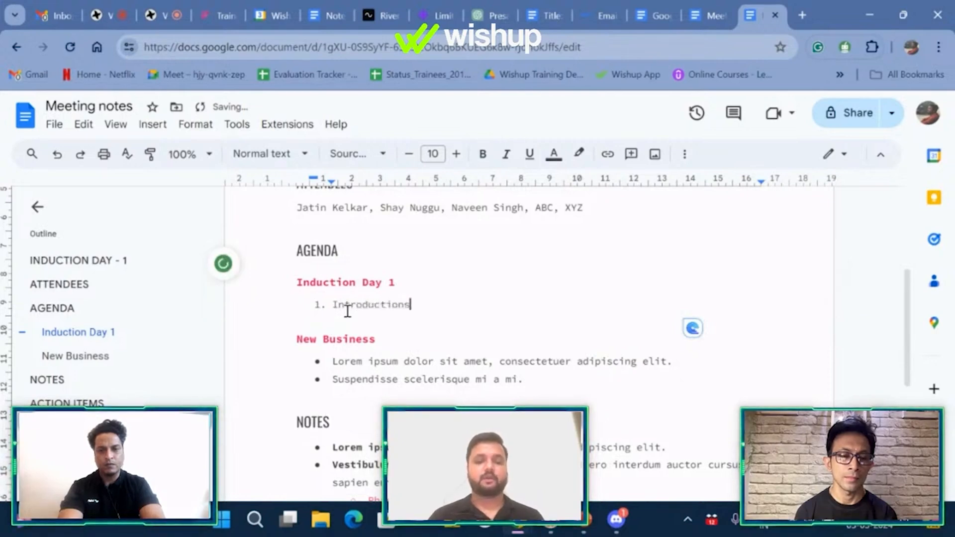
key("Return")
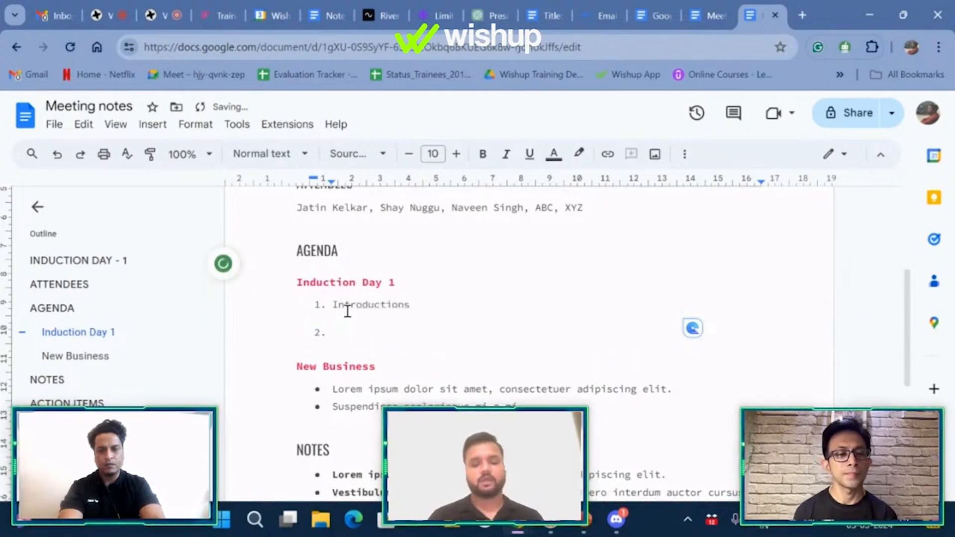
type("Wishup Or")
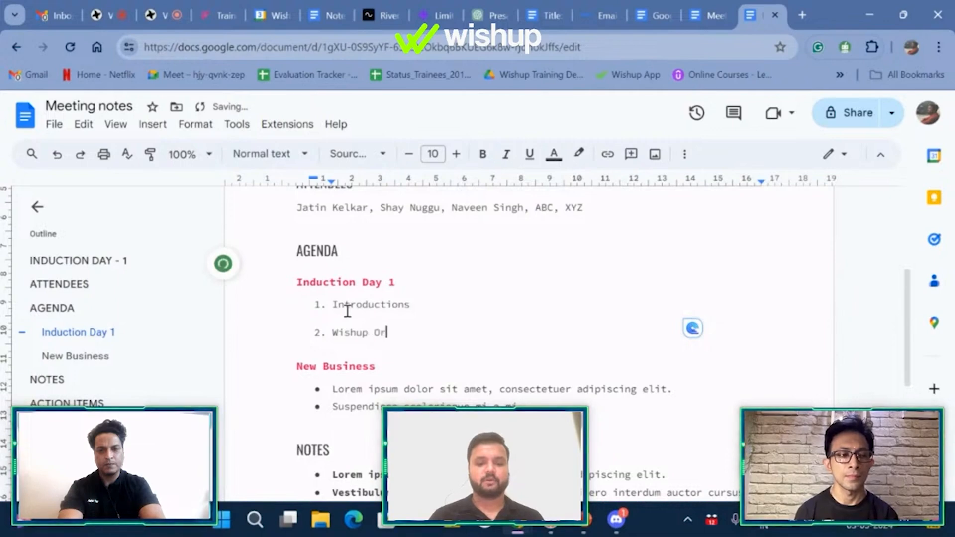
type("ganization")
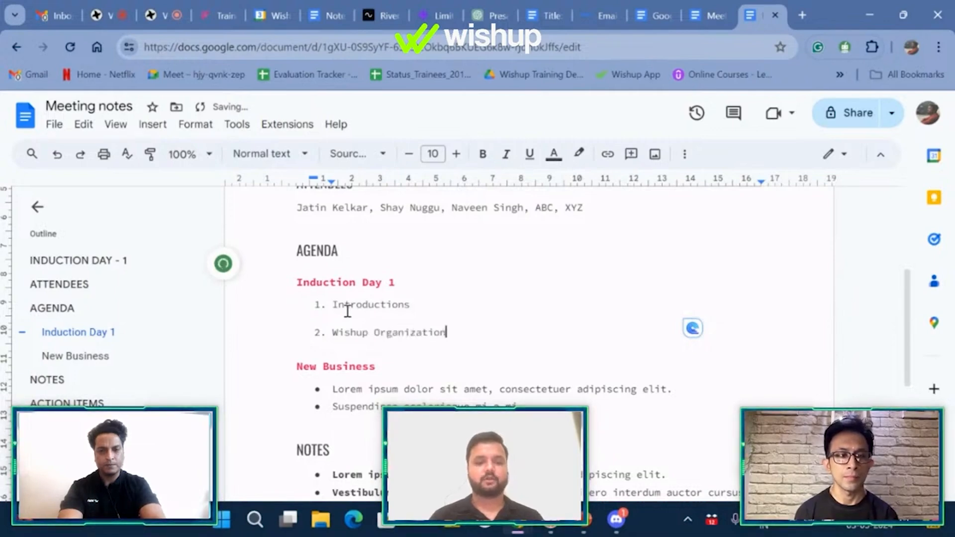
type("al Structure ")
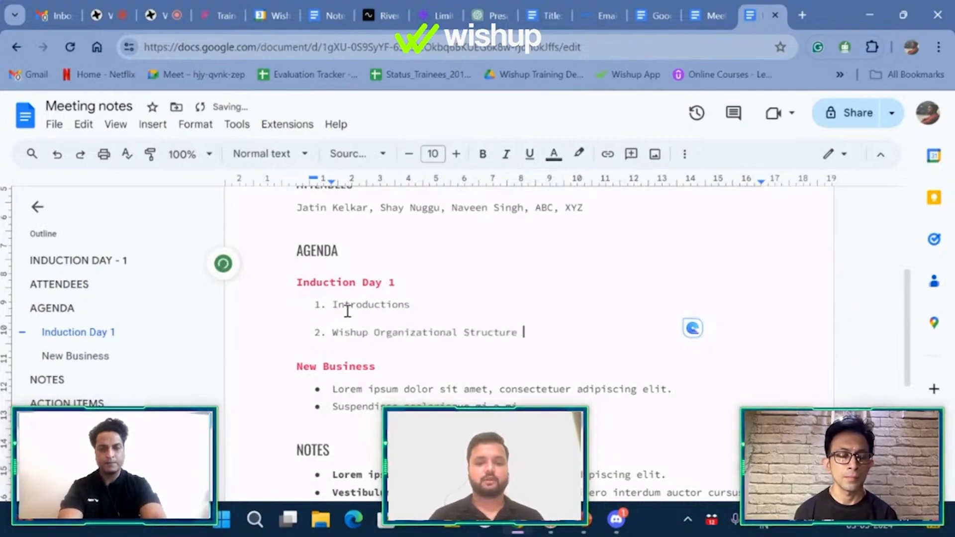
type("and History")
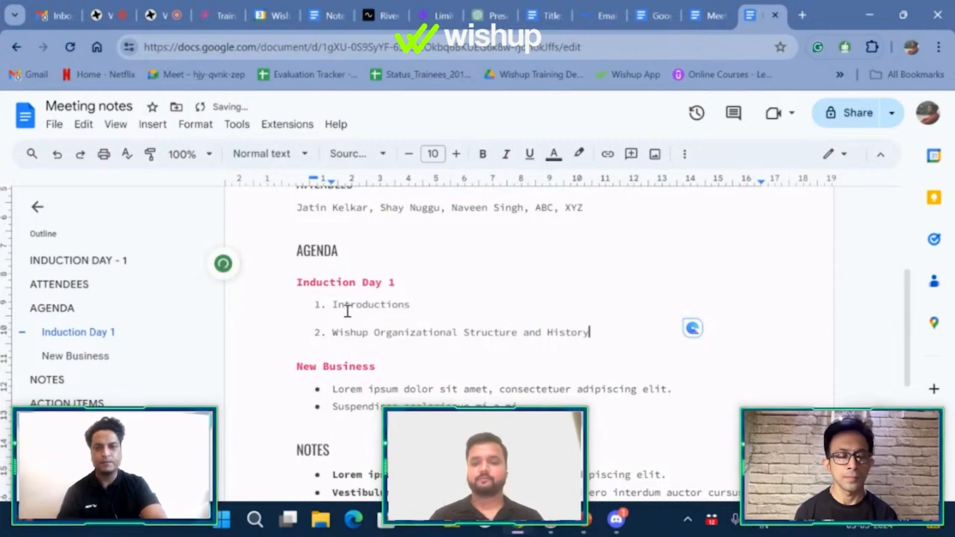
key("Return")
scroll(348, 312, "down", 3)
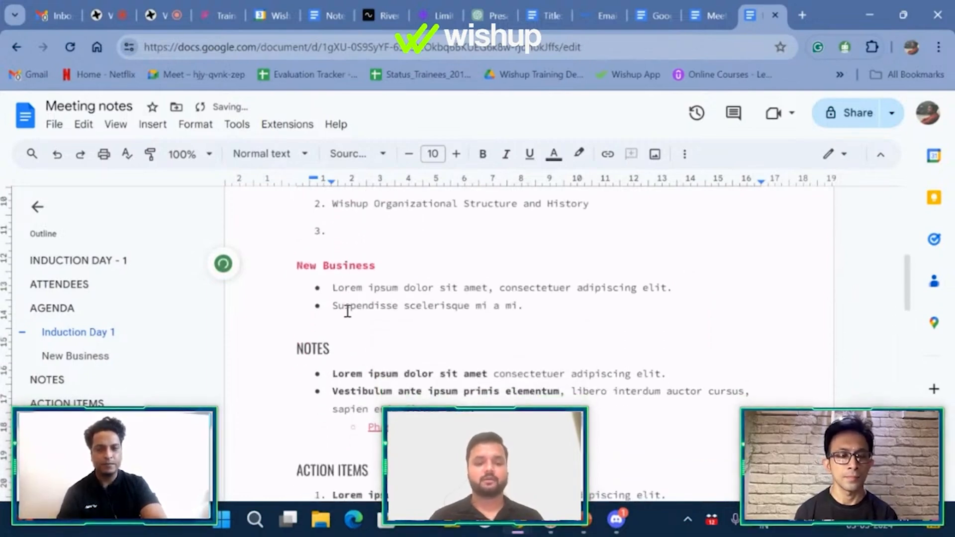
type("Wishup Rules")
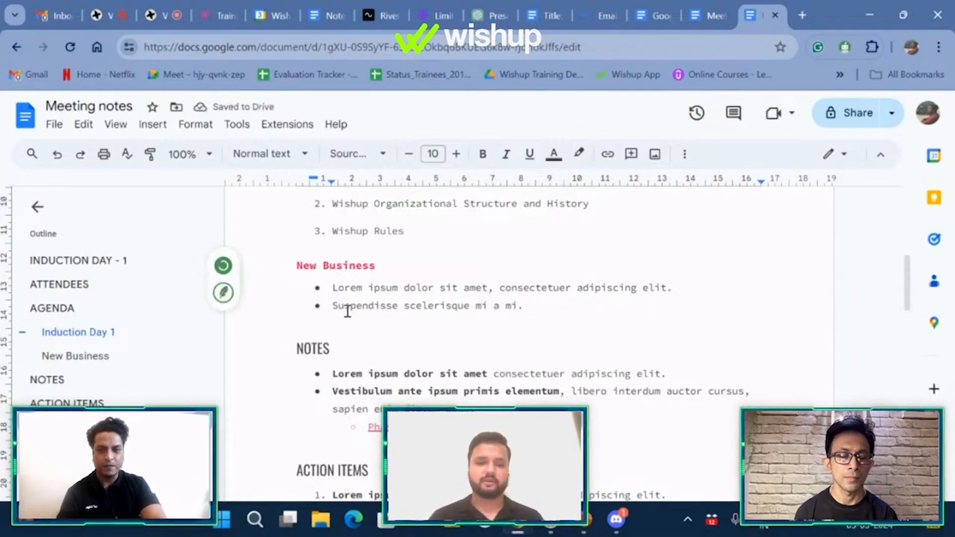
Step: Rename the second heading 'Wishup Application' with bullets Task Creation, EOD Reports, Updating Profile
left_click_drag(385, 266, 297, 264)
type("W")
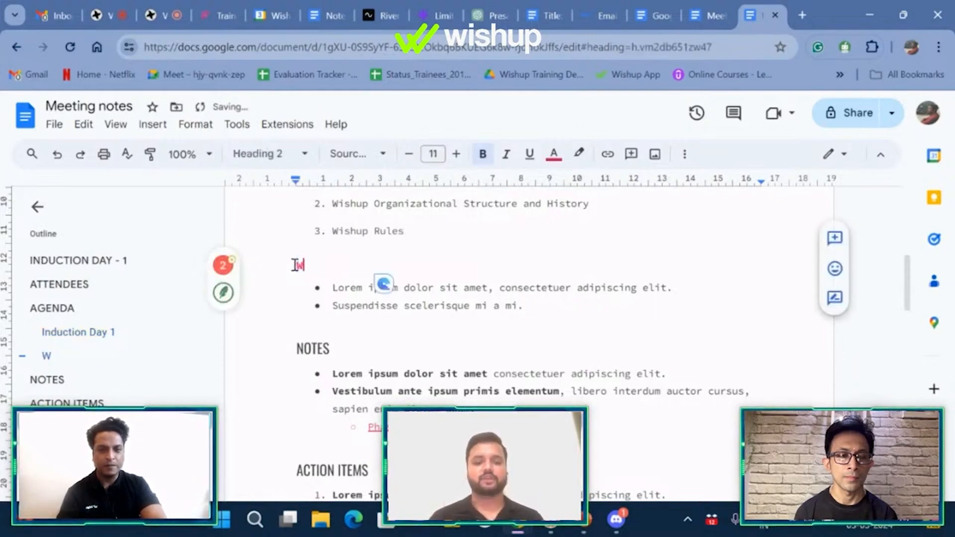
type("ishup Application")
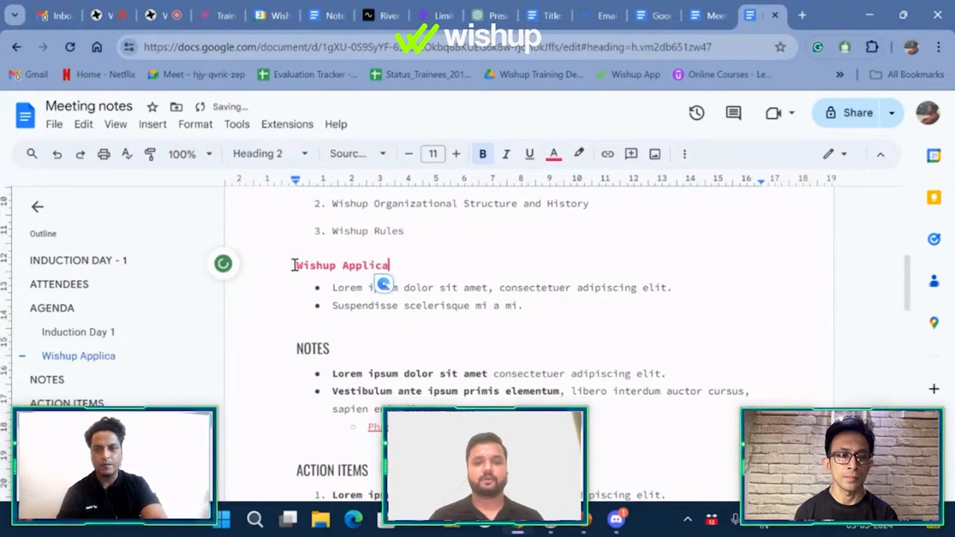
left_click(683, 286)
left_click_drag(683, 286, 330, 291)
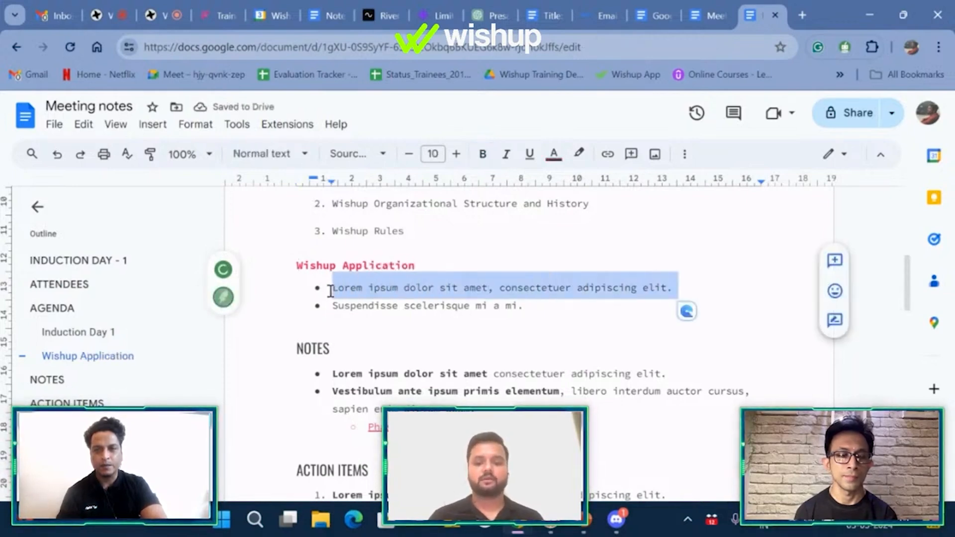
key("BackSpace")
type("Task")
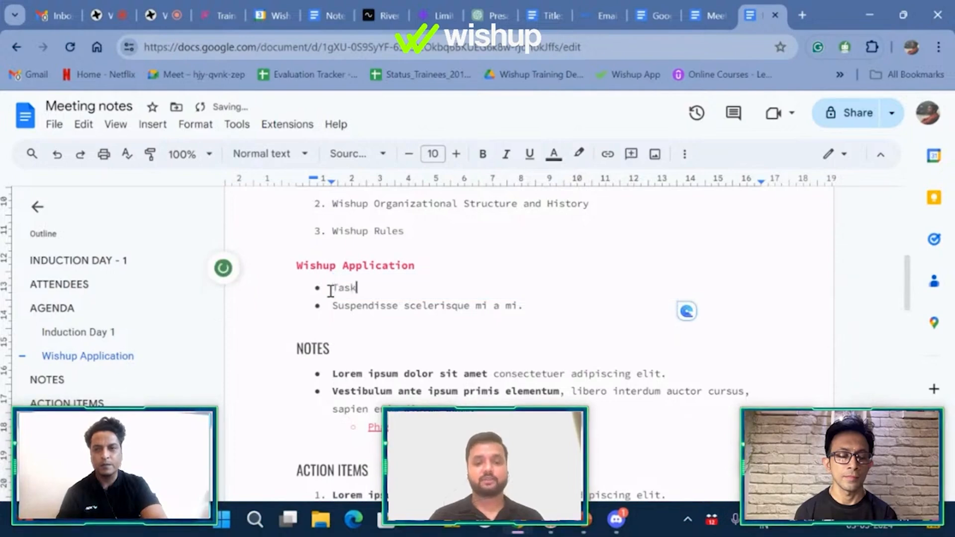
type(" Creation")
key("Return")
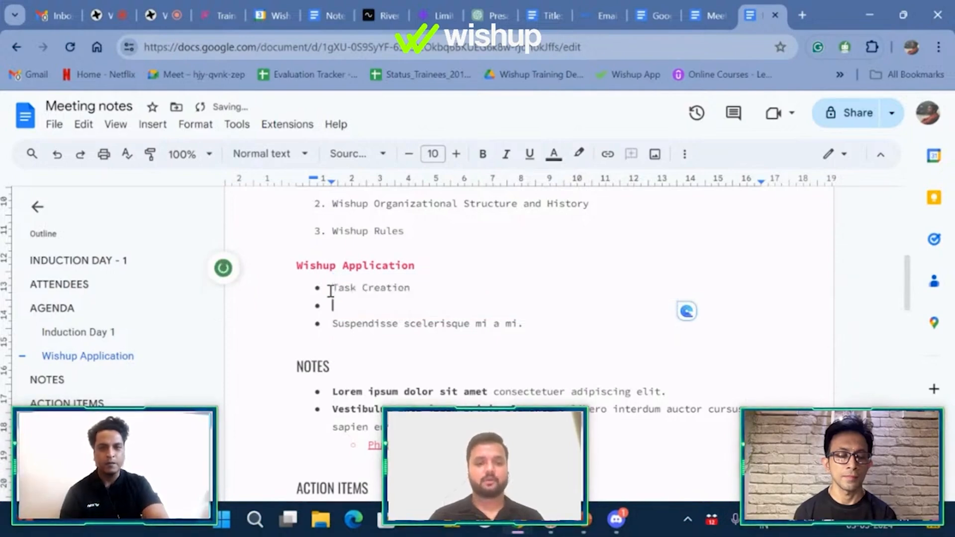
type("EOD Reports")
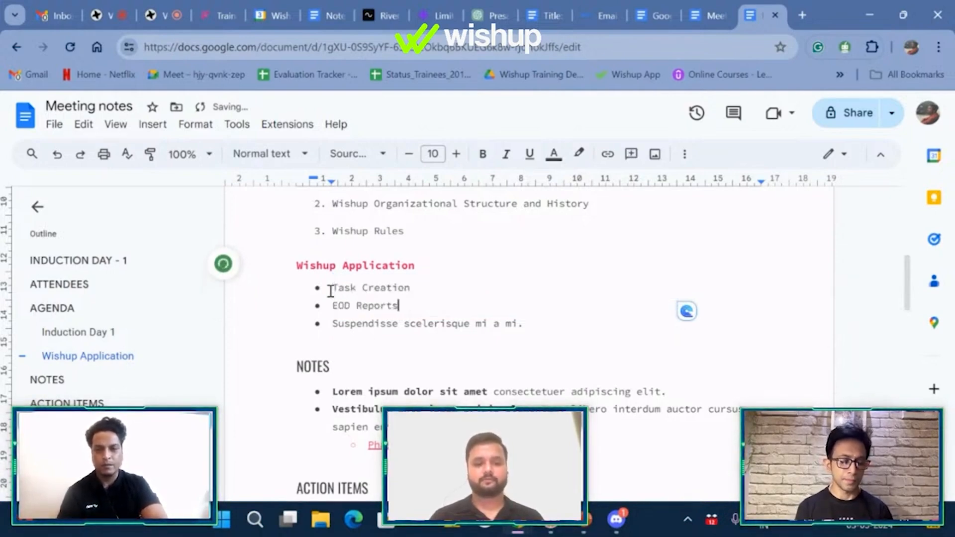
key("Down")
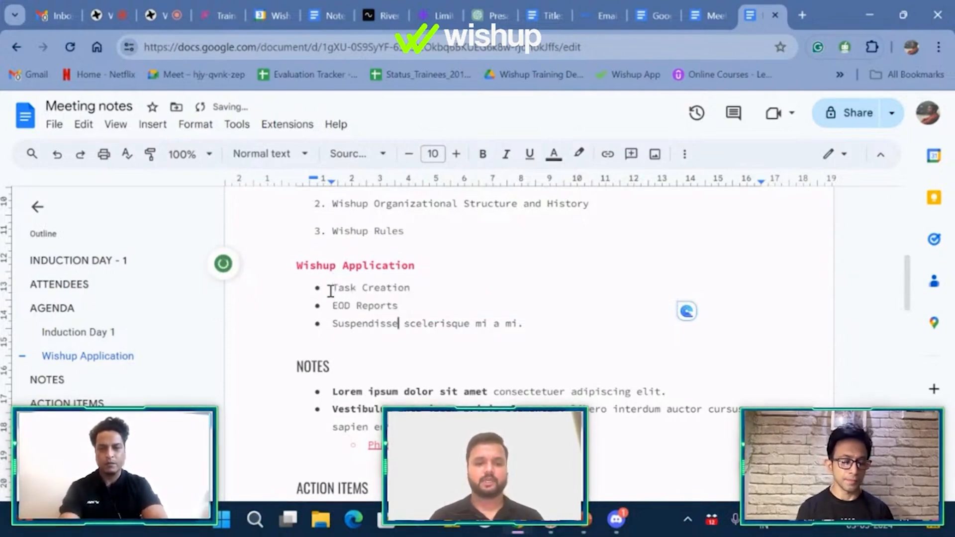
triple_click(347, 320)
type("Updatin")
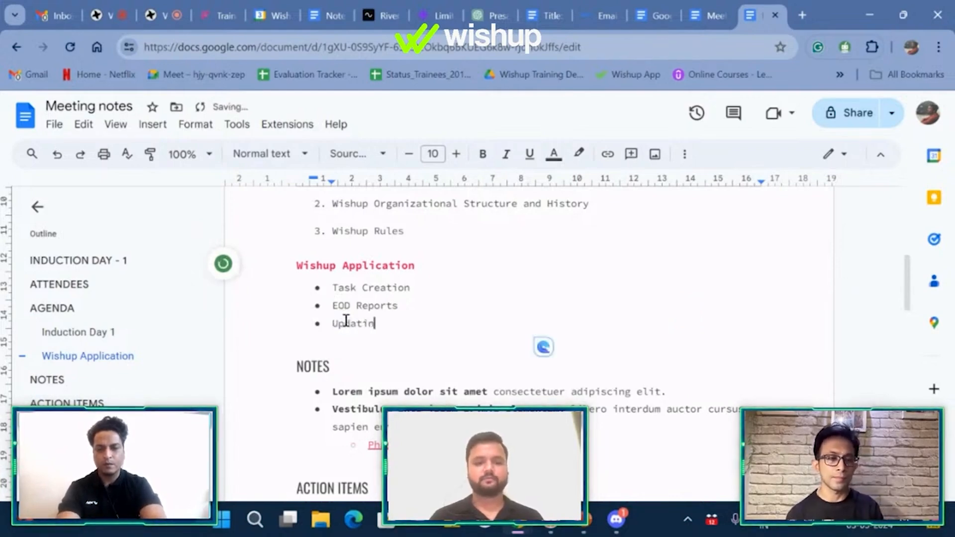
type("g Profile")
key("BackSpace")
key("BackSpace")
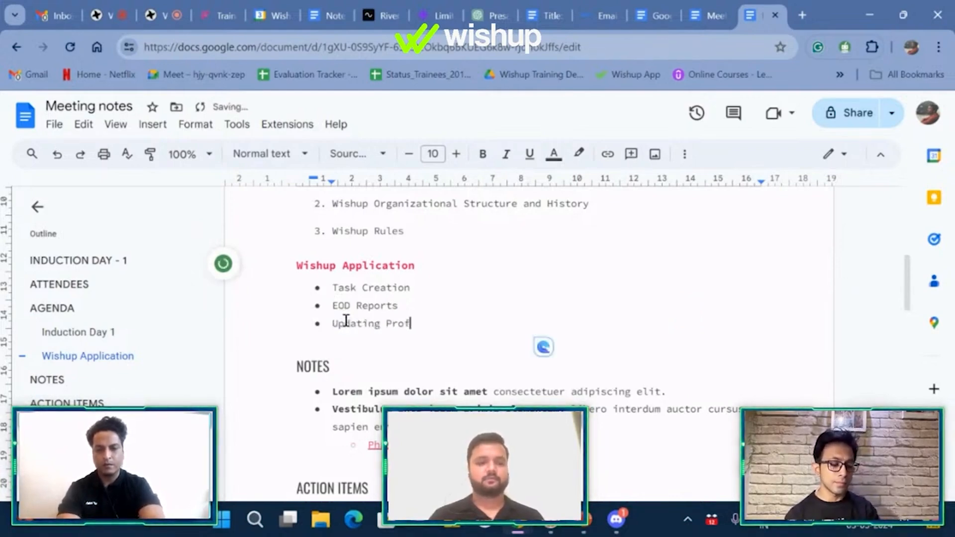
type("ile")
scroll(346, 320, "up", 3)
scroll(346, 320, "down", 2)
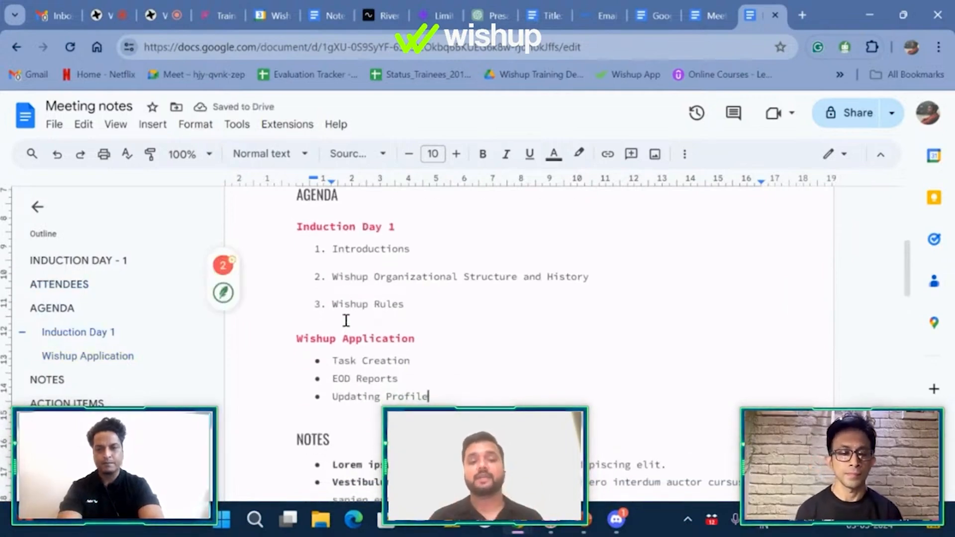
scroll(346, 320, "down", 3)
Step: Rename the NOTES heading to DISCUSSION POINTS
left_click_drag(332, 328, 544, 395)
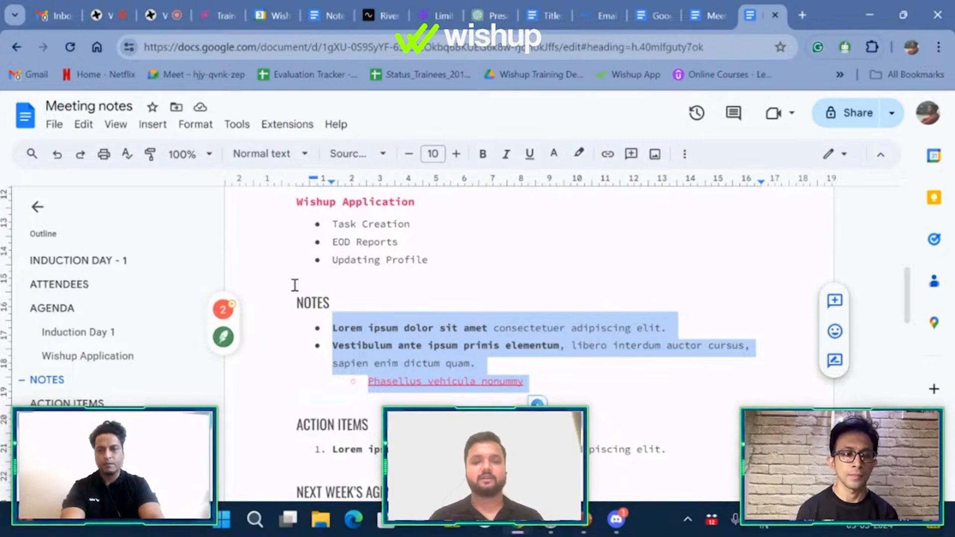
double_click(309, 303)
type("DIS")
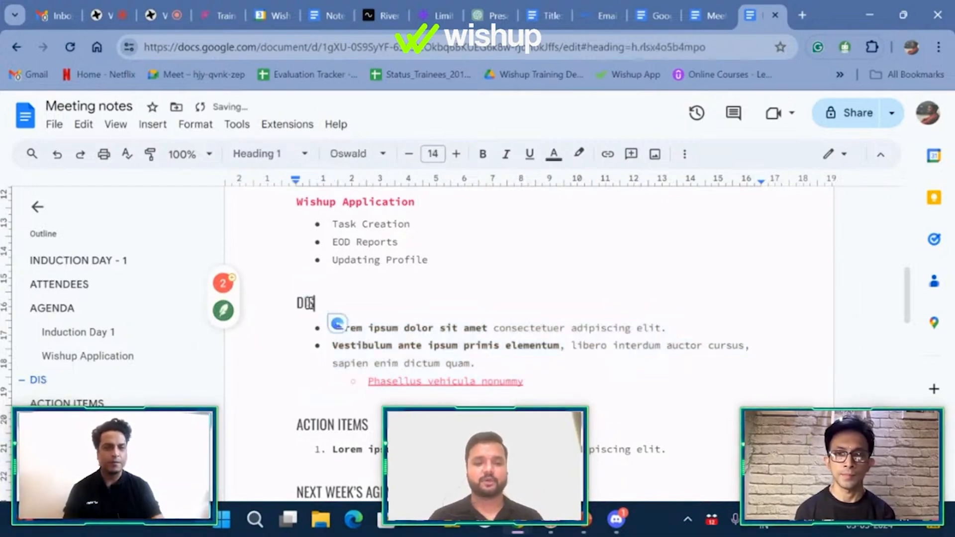
type("CUSSION POINT")
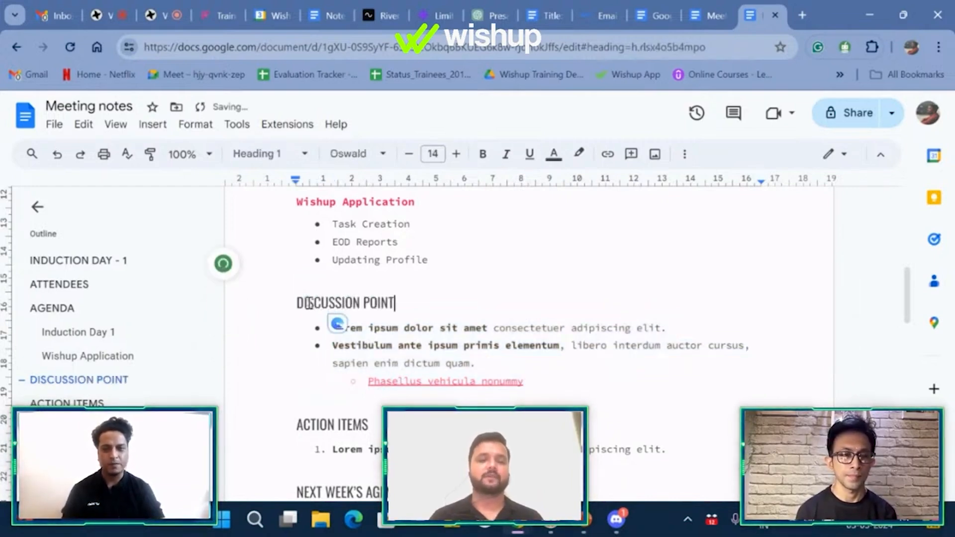
type("S")
Step: Select and review the agenda and discussion-point placeholder text
left_click(550, 380)
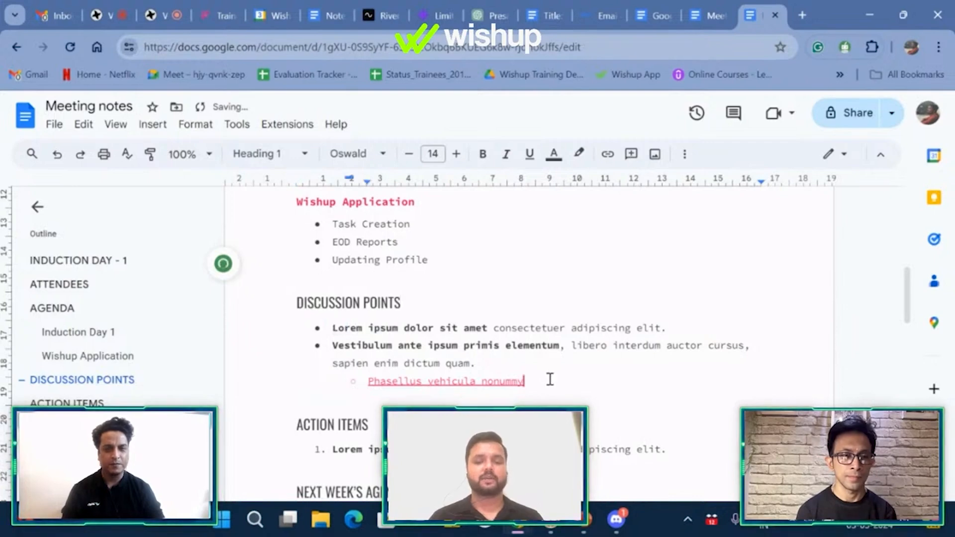
left_click_drag(550, 380, 331, 334)
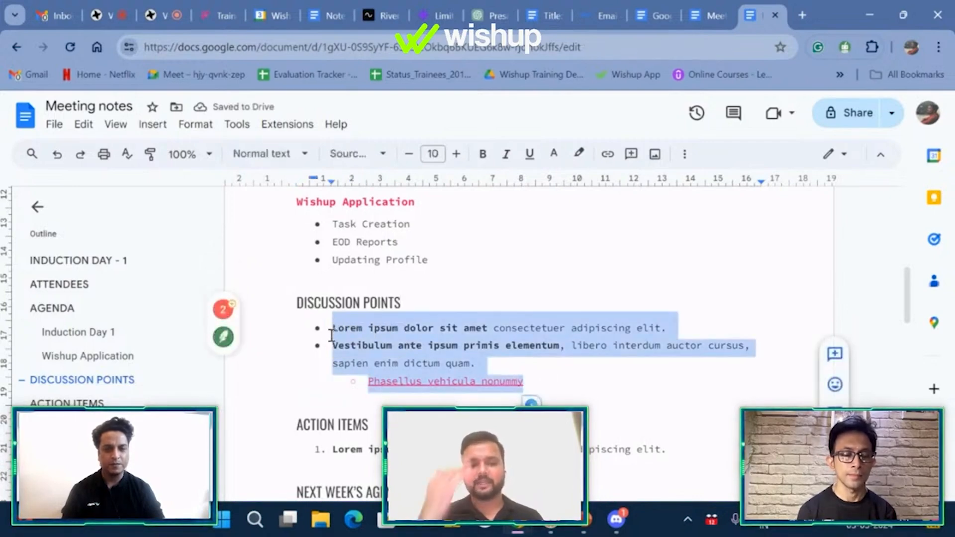
scroll(473, 215, "up", 3)
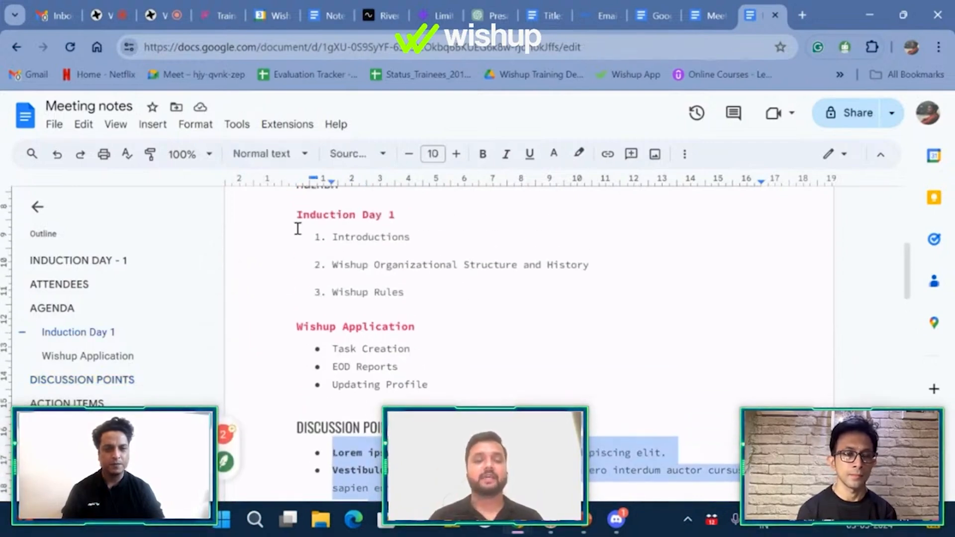
left_click_drag(296, 219, 452, 384)
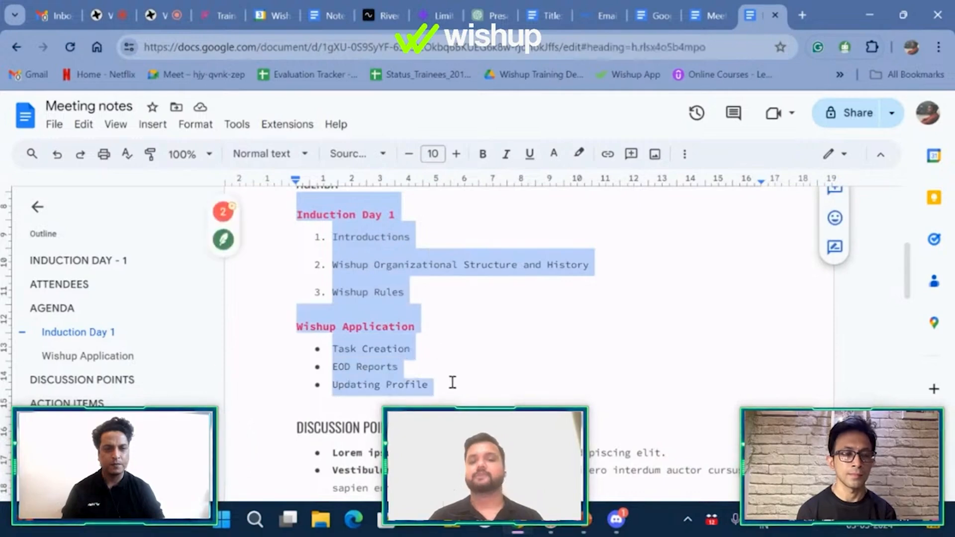
scroll(452, 383, "down", 1)
scroll(453, 382, "down", 1)
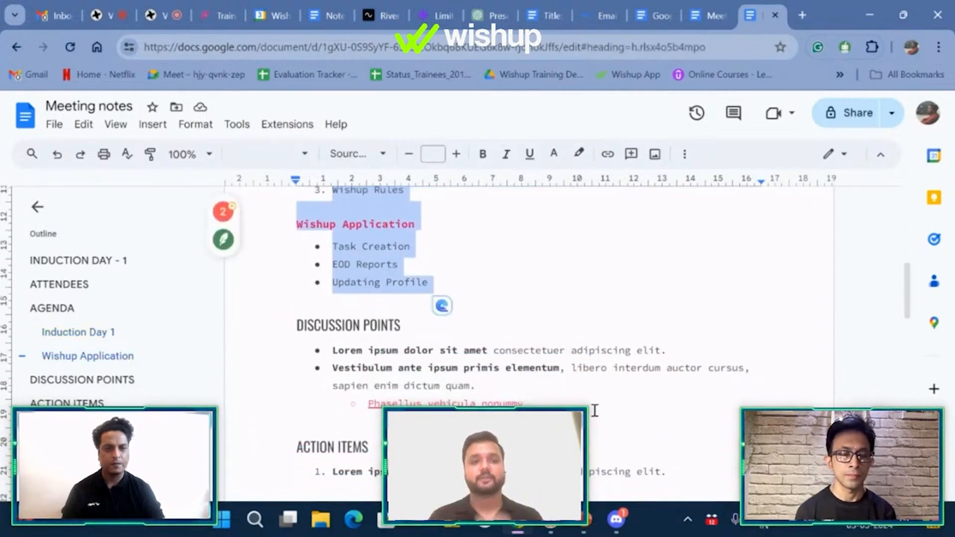
left_click_drag(594, 409, 334, 349)
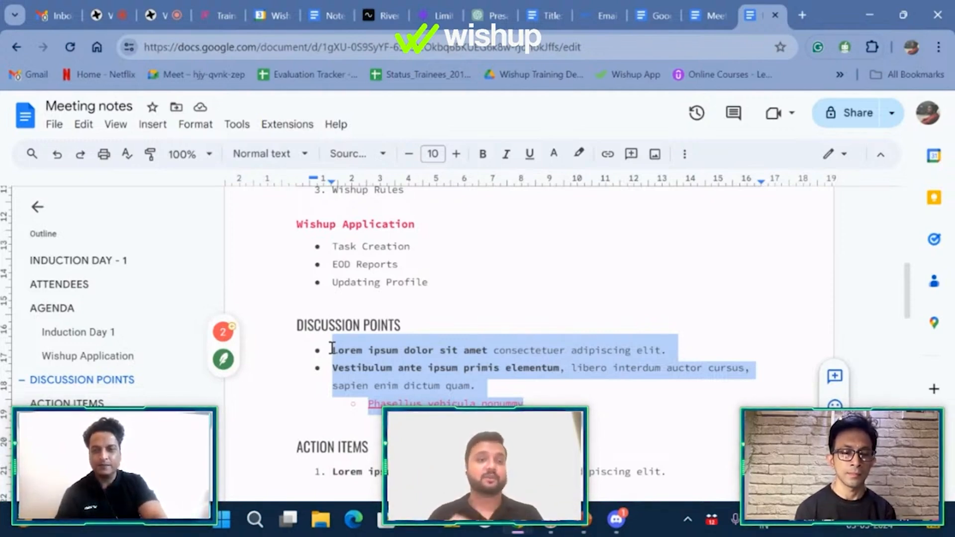
scroll(332, 348, "down", 2)
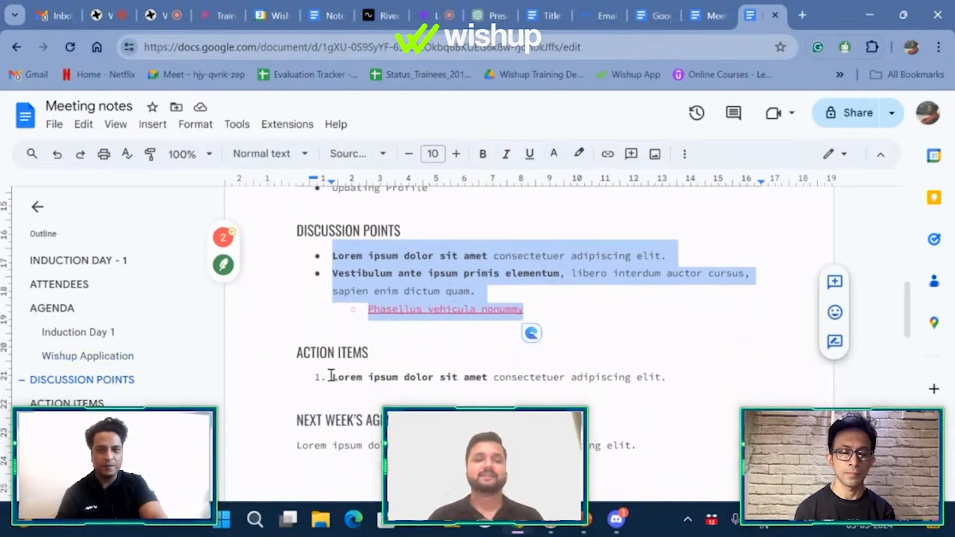
Step: Select the first action item line through its final period
left_click_drag(332, 377, 665, 378)
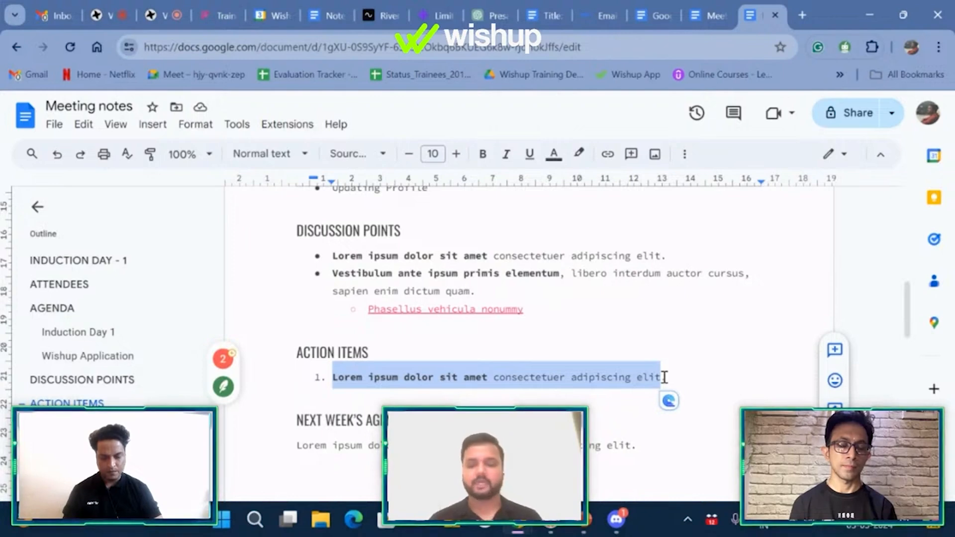
left_click_drag(665, 377, 665, 377)
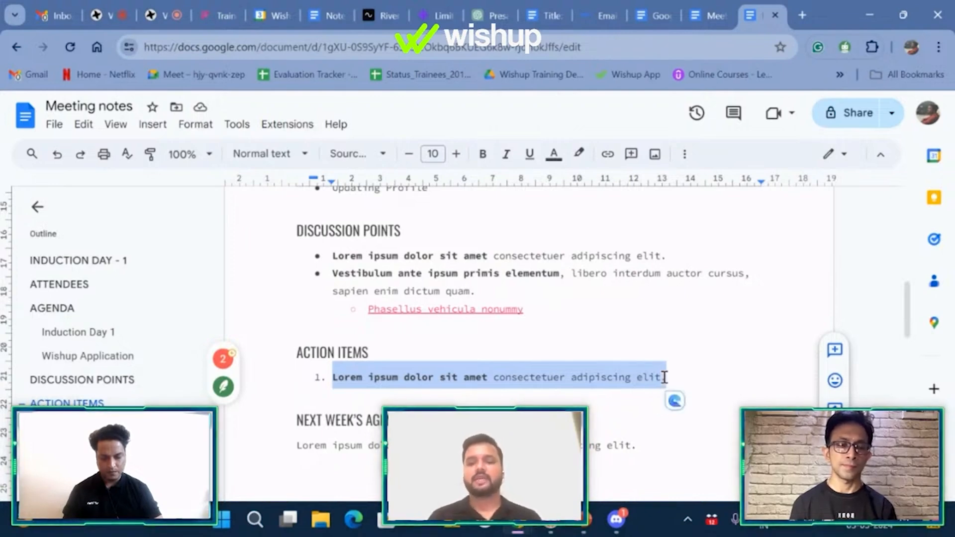
Step: Convert the first action item into a checklist item and clear its placeholder text
left_click(688, 160)
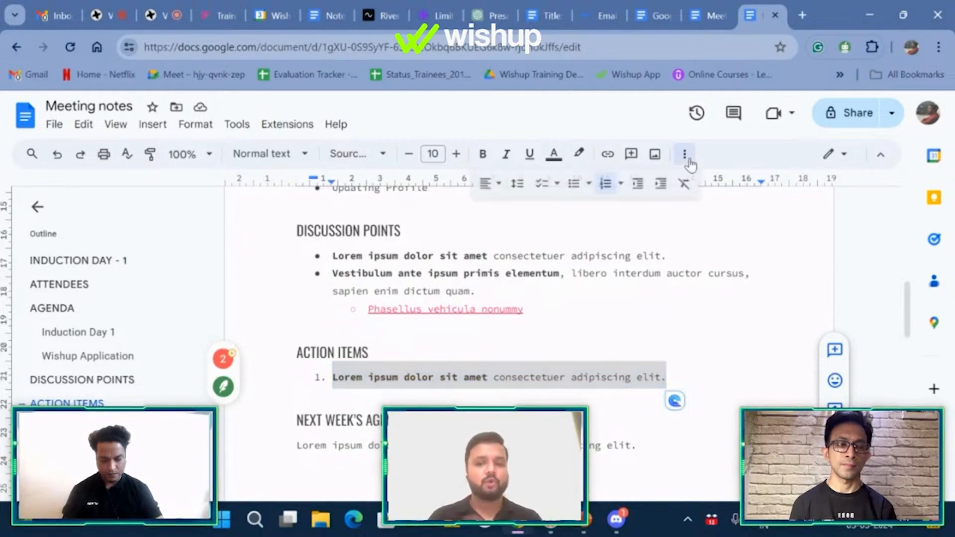
left_click(557, 187)
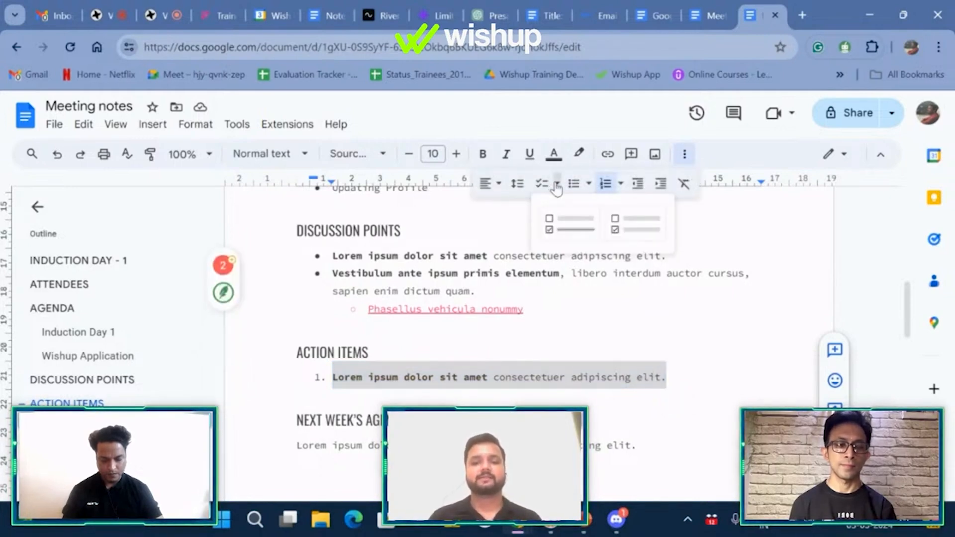
left_click(571, 225)
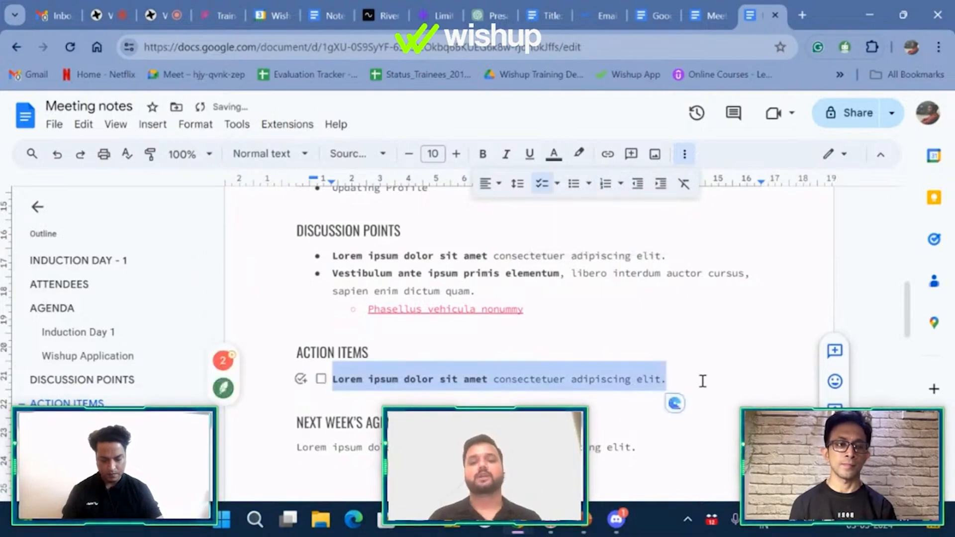
key("BackSpace")
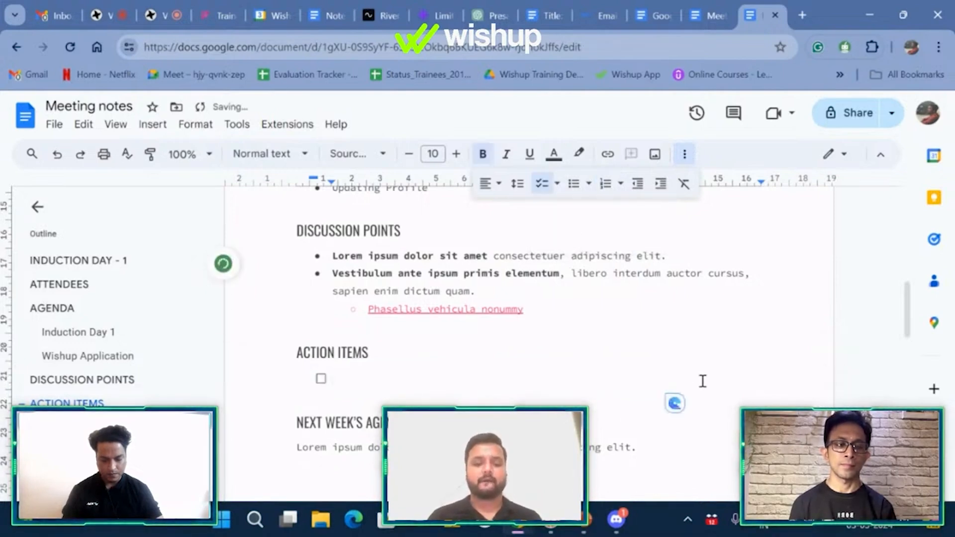
Step: Enter checklist items 'Download and Install Slack on phone', 'Login' and 'Wish'
type("Download")
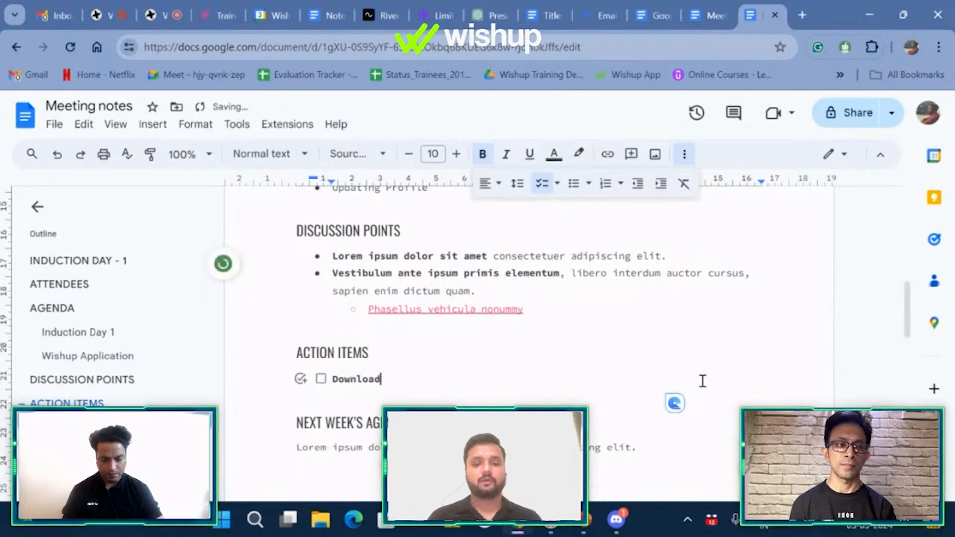
type(" and Install")
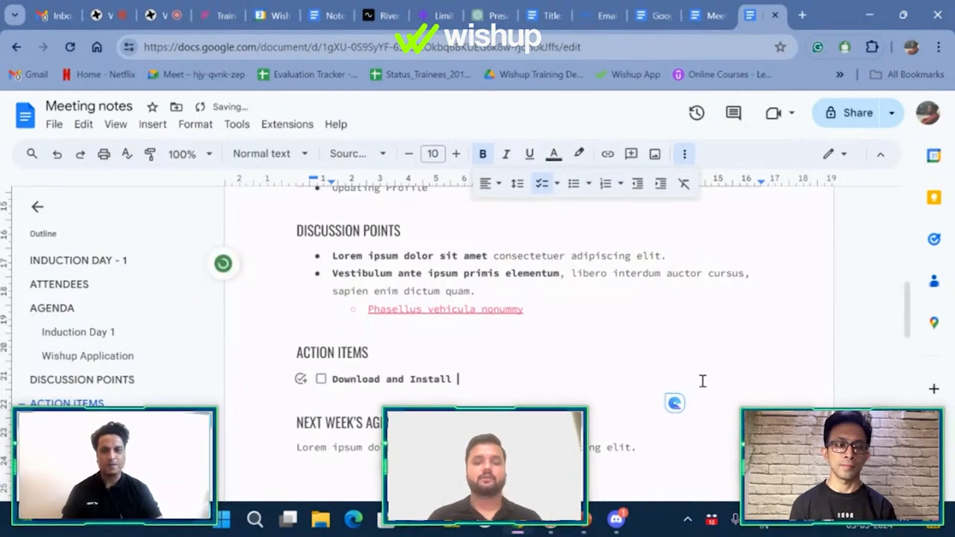
type(" Slack on phon")
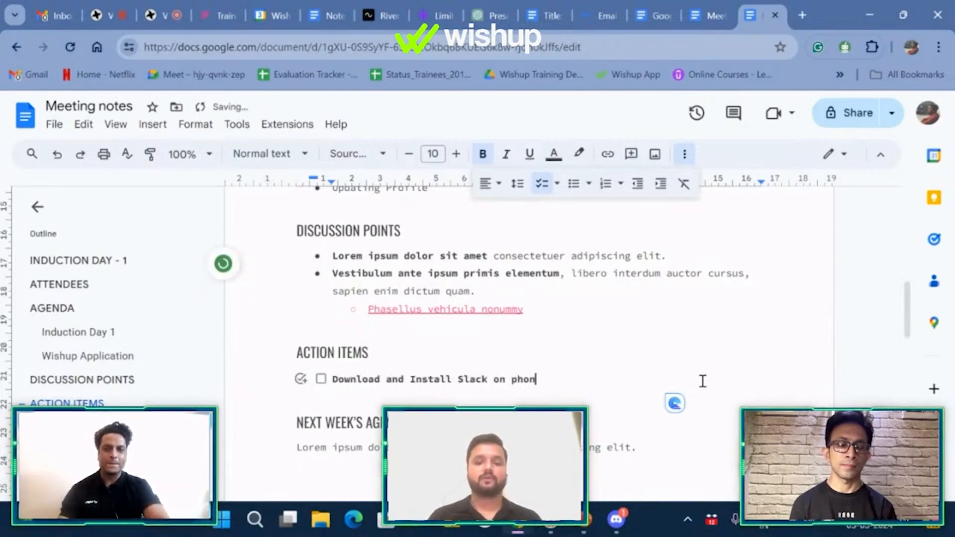
type("e")
key("Return")
type("Login through Wishup Gmail on your phon")
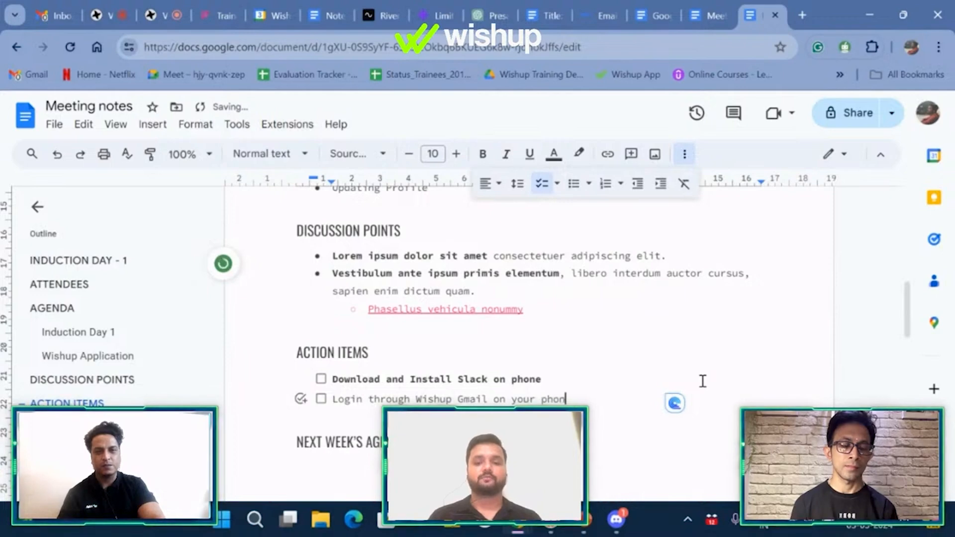
type("e")
key("Return")
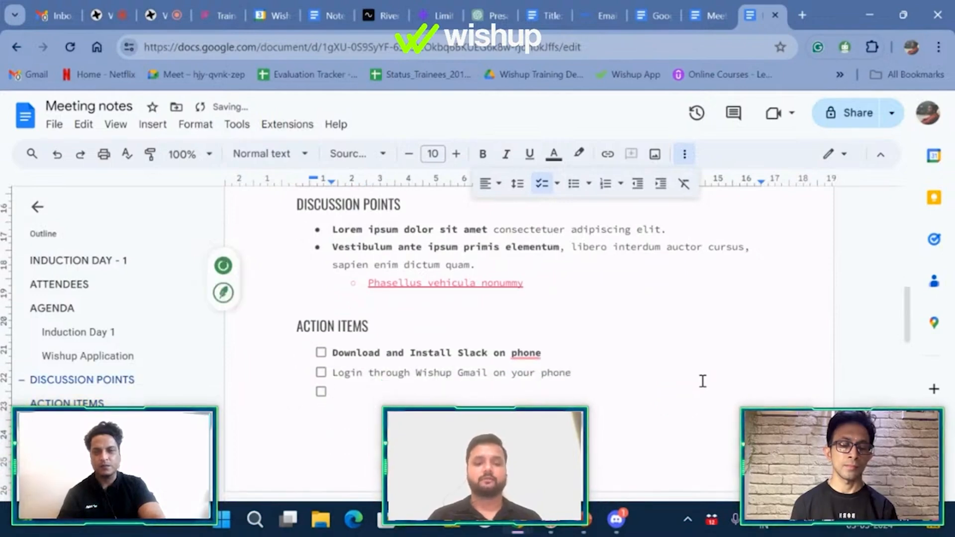
type("Wishu")
key("BackSpace")
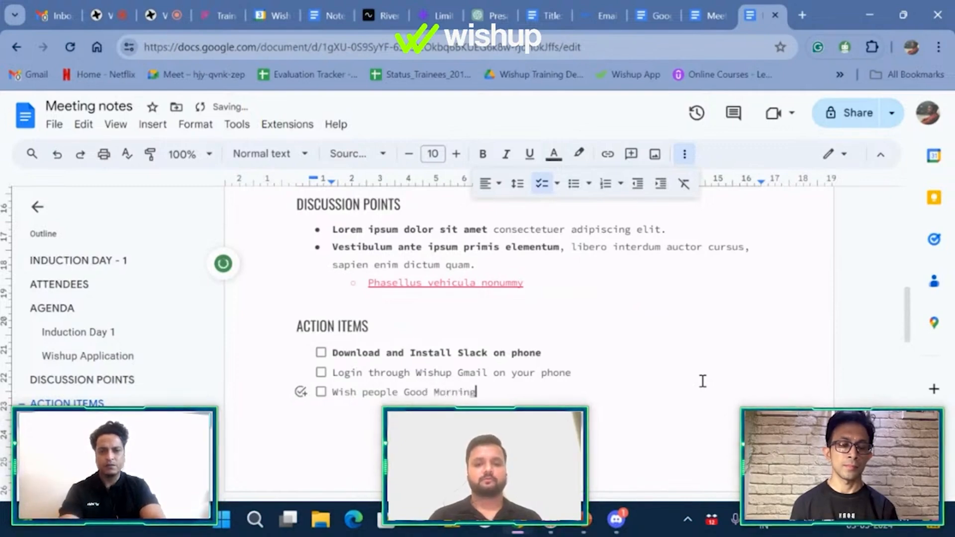
scroll(703, 381, "down", 2)
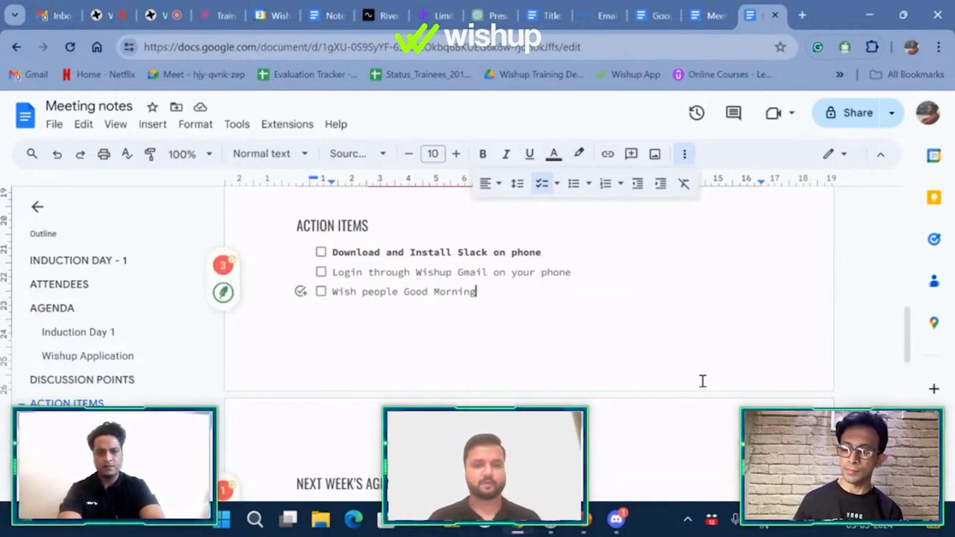
left_click(321, 254)
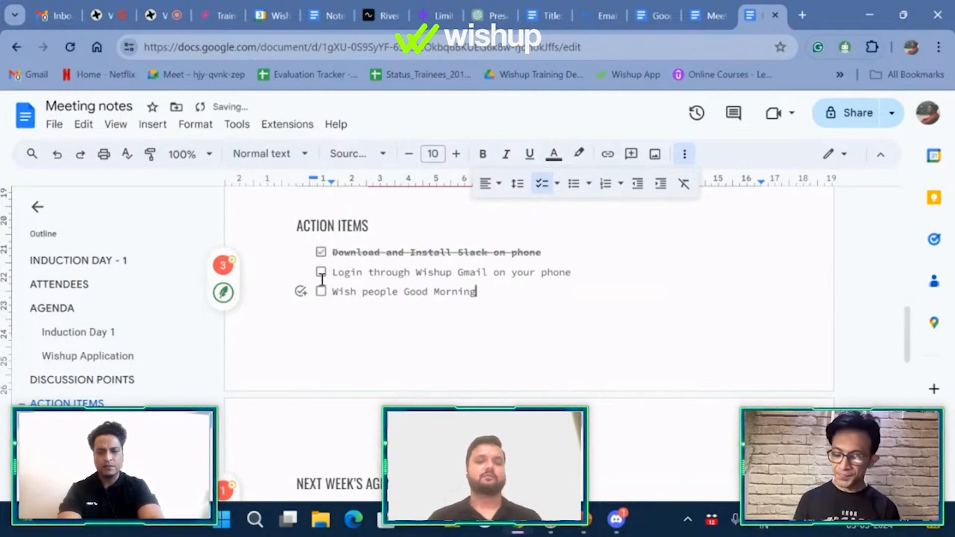
left_click(321, 272)
left_click(321, 292)
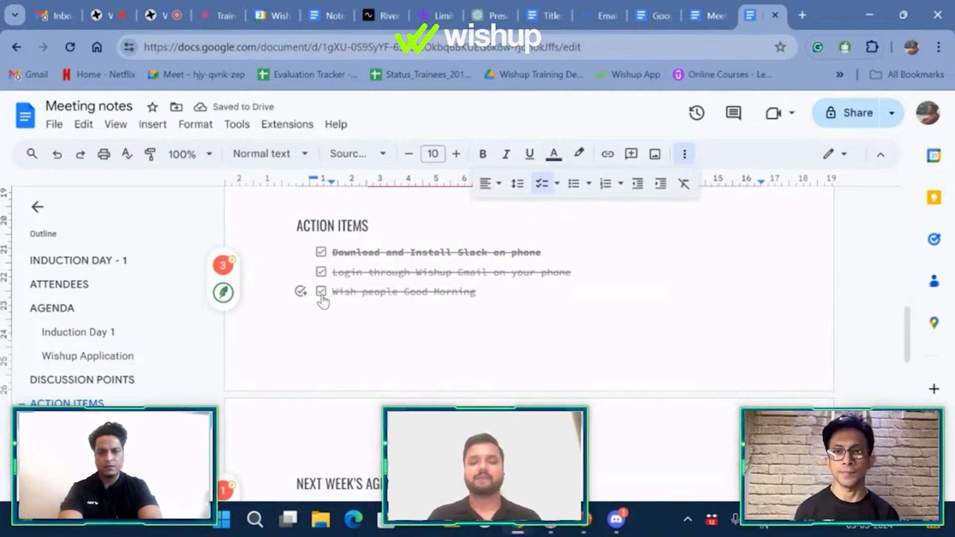
left_click(321, 293)
left_click(322, 272)
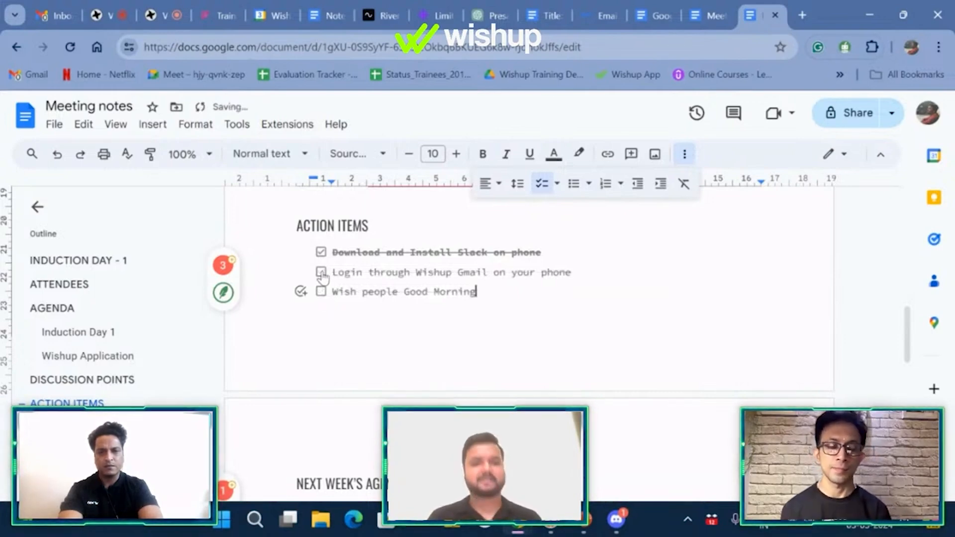
left_click(321, 252)
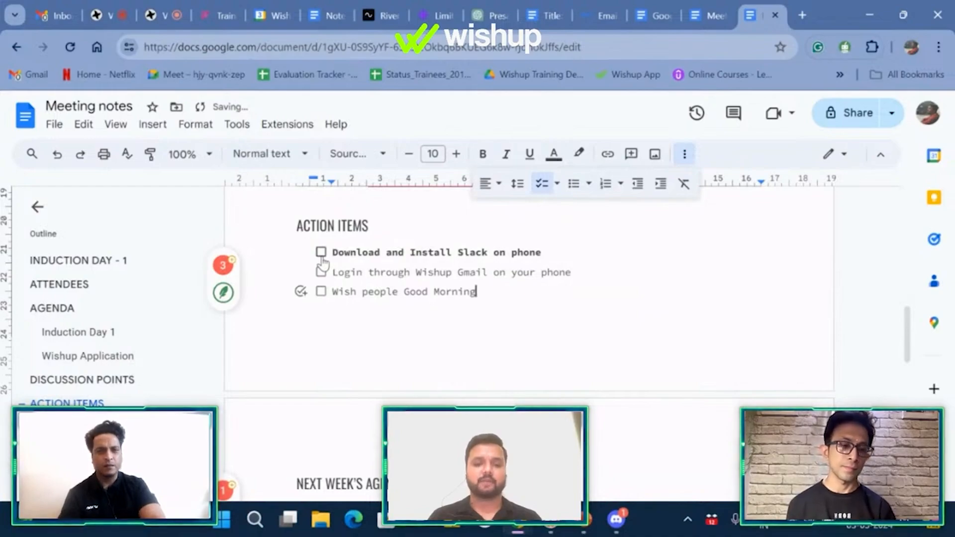